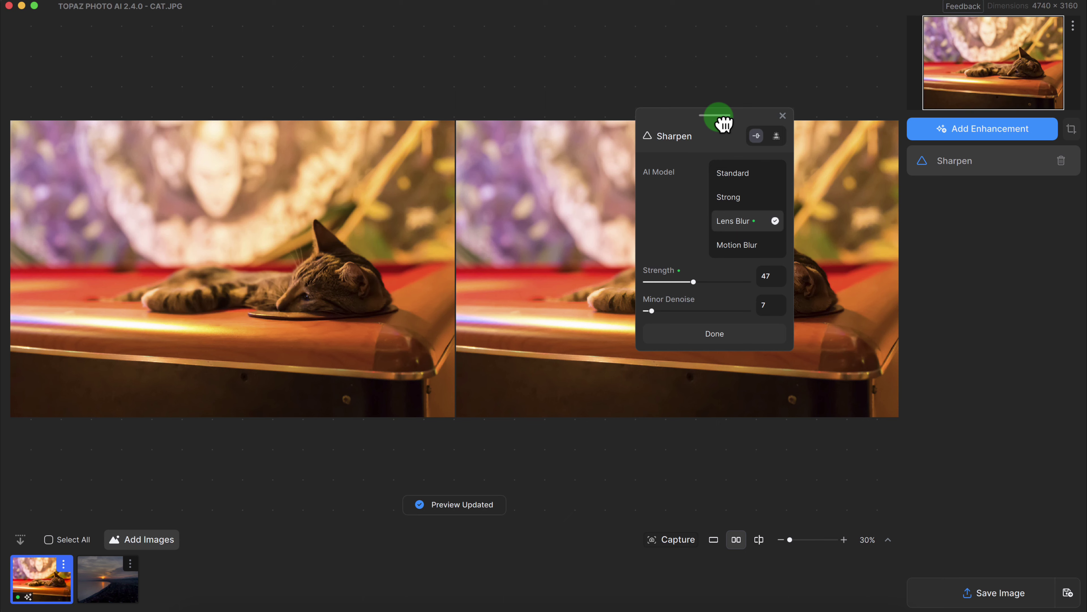
Compare the original and sharpened versions of the cat's head at 100% zoom, with the Sharpen settings moved off the preview
left_click_drag(724, 124, 976, 211)
left_click(888, 539)
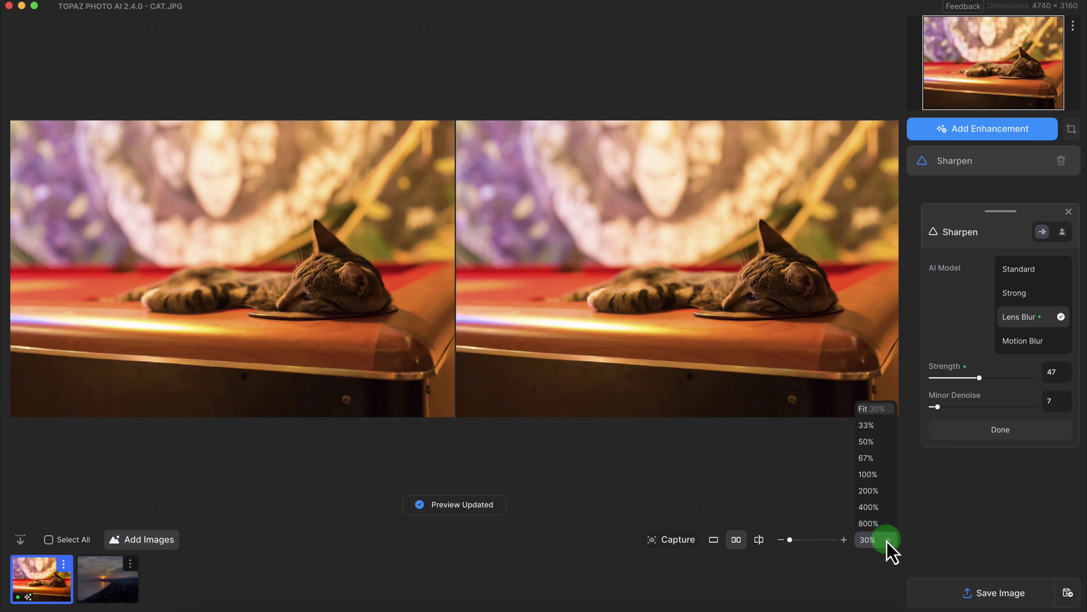
left_click(868, 474)
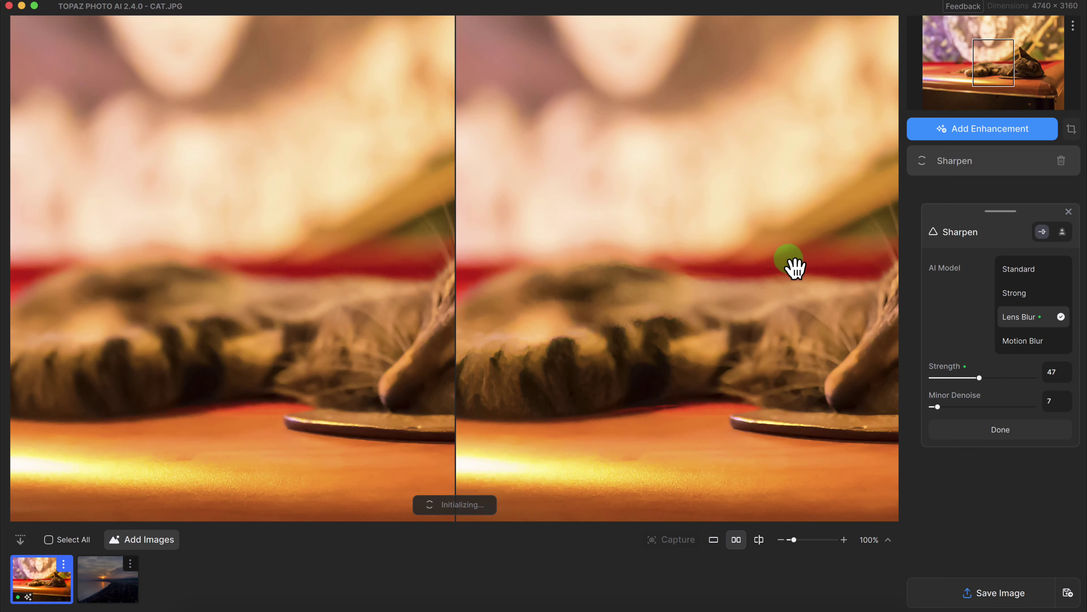
left_click_drag(821, 258, 501, 260)
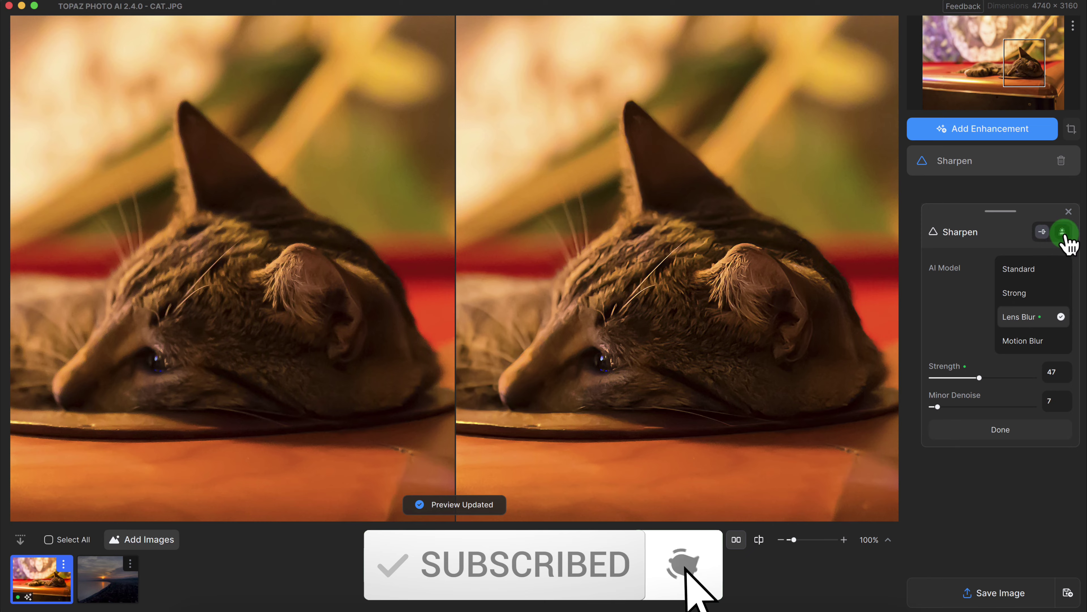
Check the Sharpen enhancement's subject mask, and return to its controls with the cat's head in the side-by-side preview
left_click(1063, 233)
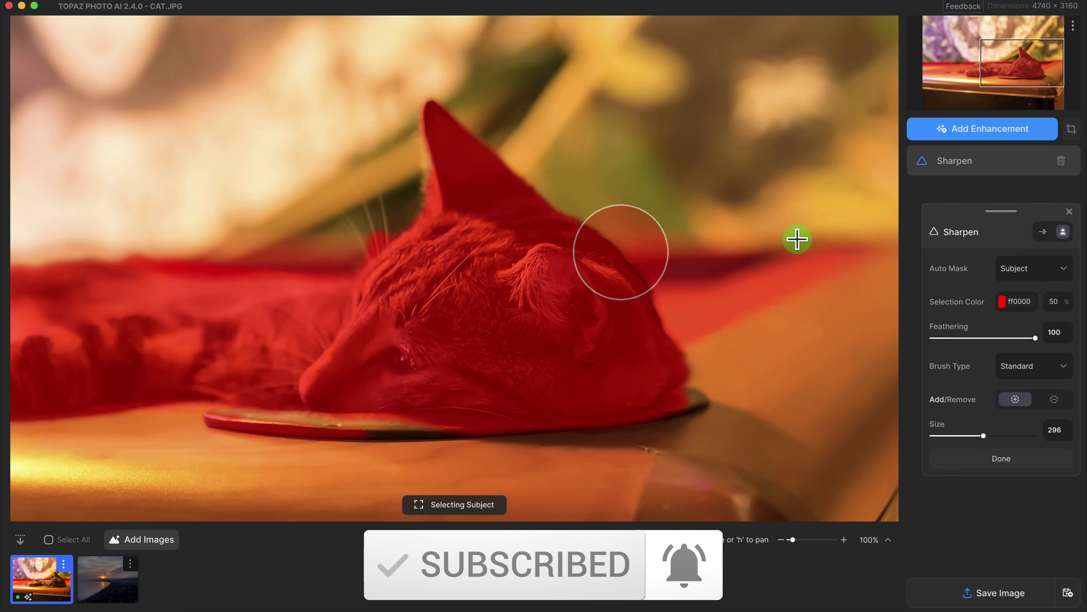
left_click(1046, 269)
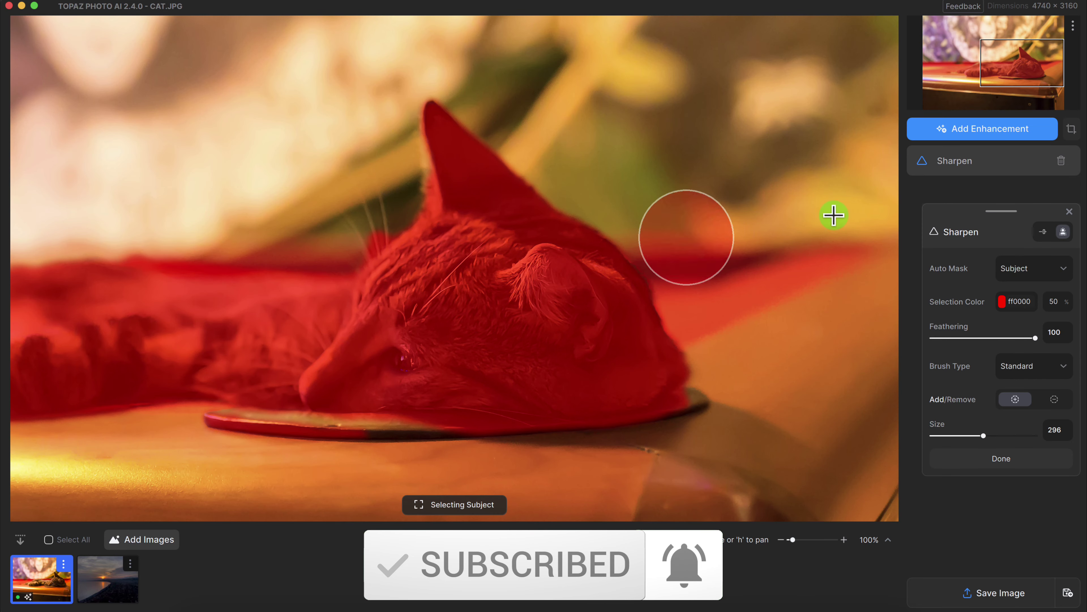
left_click(1044, 232)
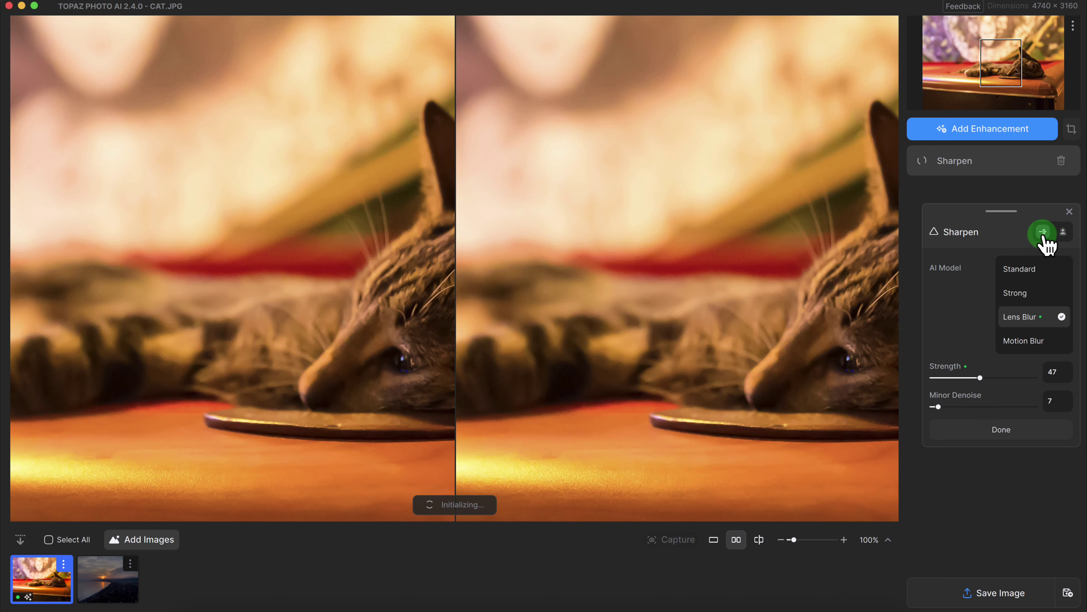
left_click(1022, 215)
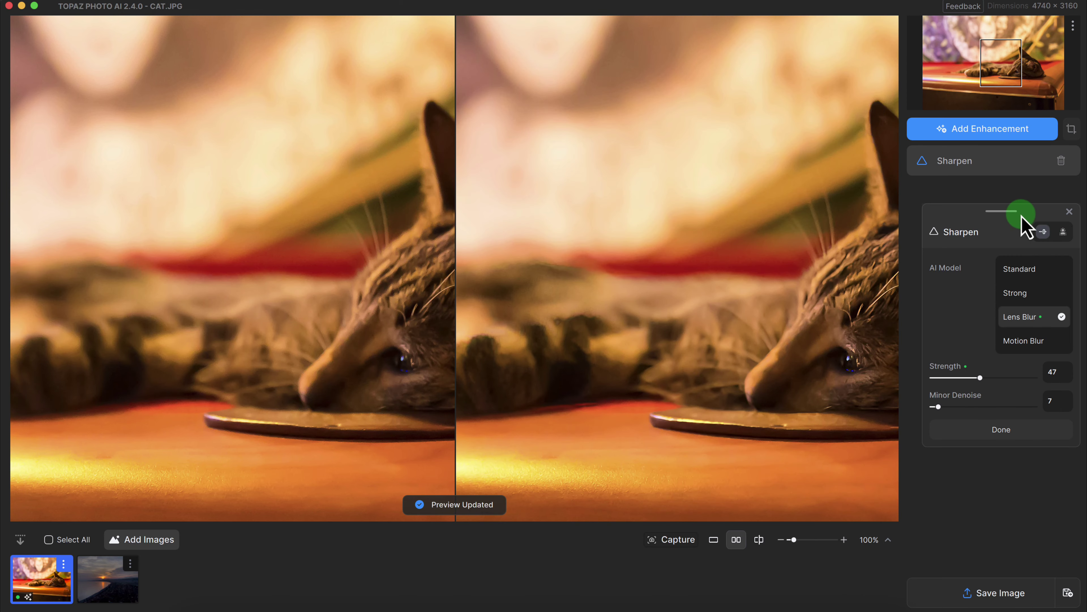
left_click_drag(1011, 214, 1012, 247)
left_click_drag(828, 224, 661, 223)
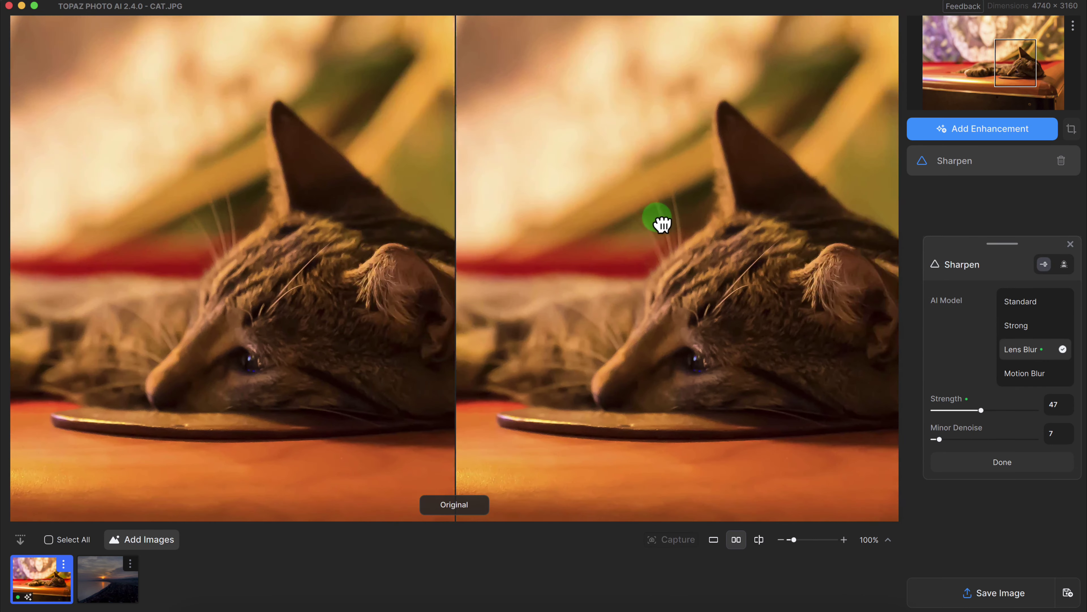
left_click(990, 232)
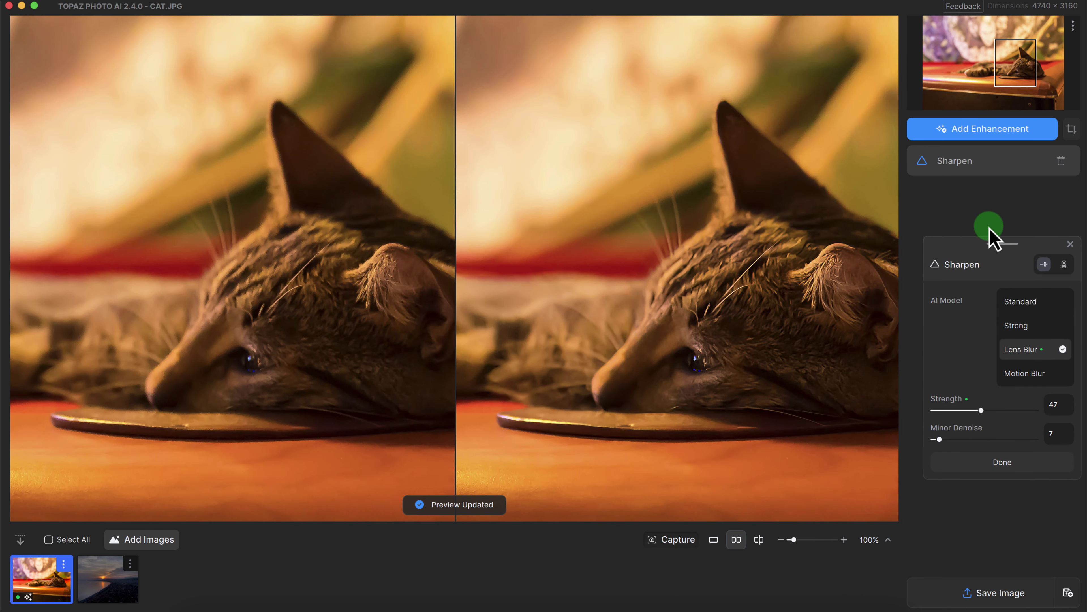
left_click_drag(988, 234, 1037, 247)
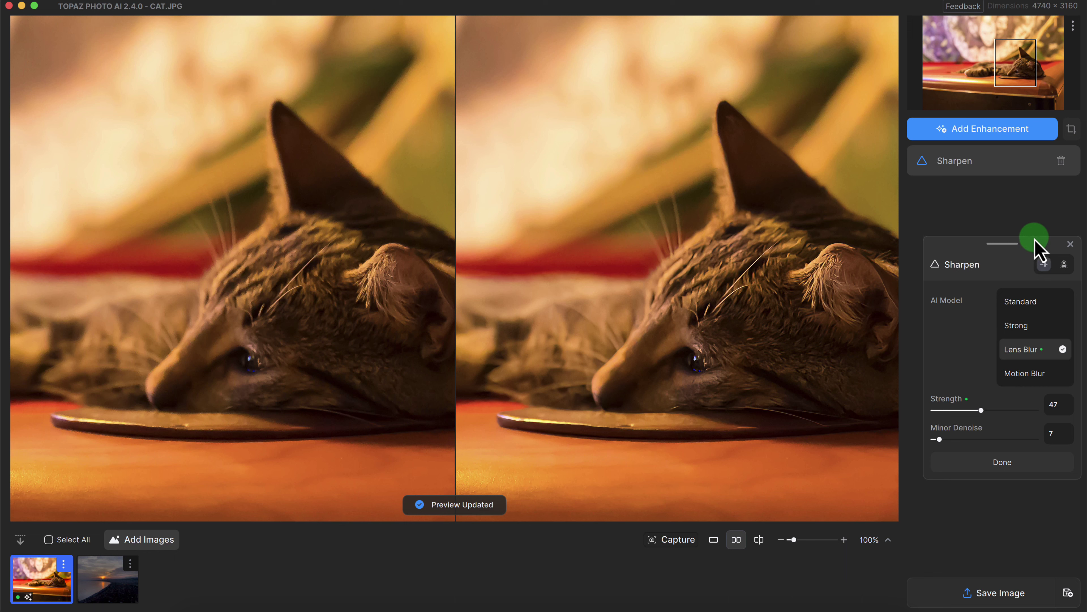
Add a second Sharpen enhancement to the cat photo and check its subject mask
left_click(994, 132)
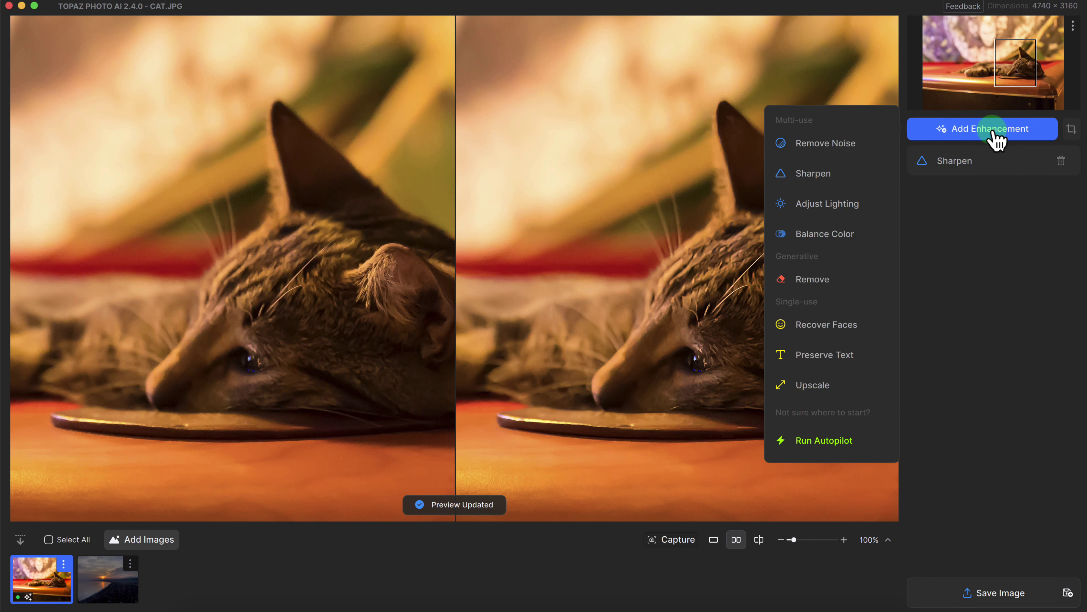
left_click(829, 177)
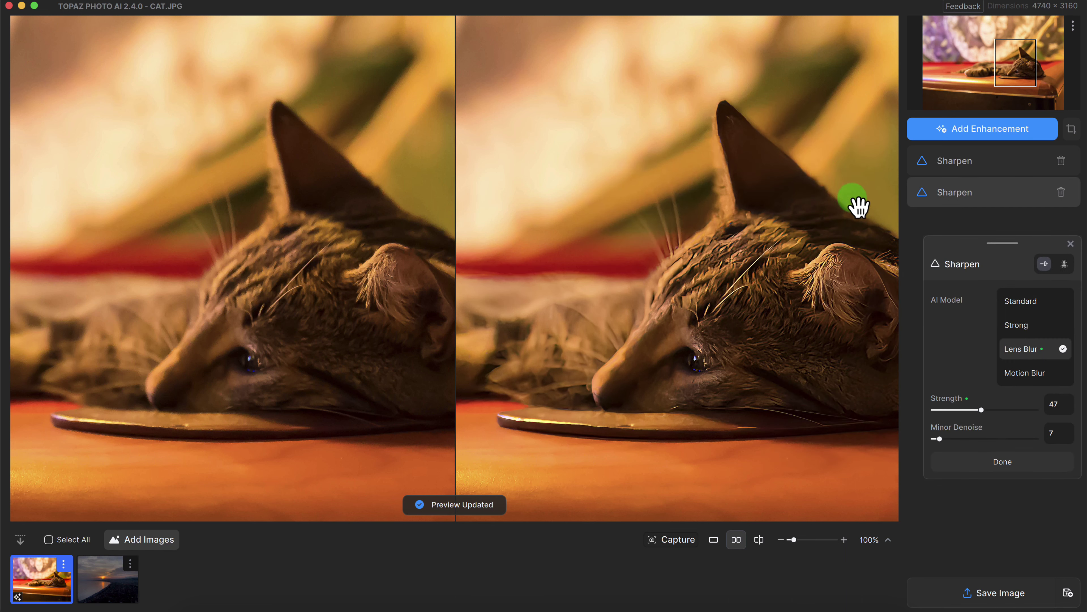
left_click(1065, 264)
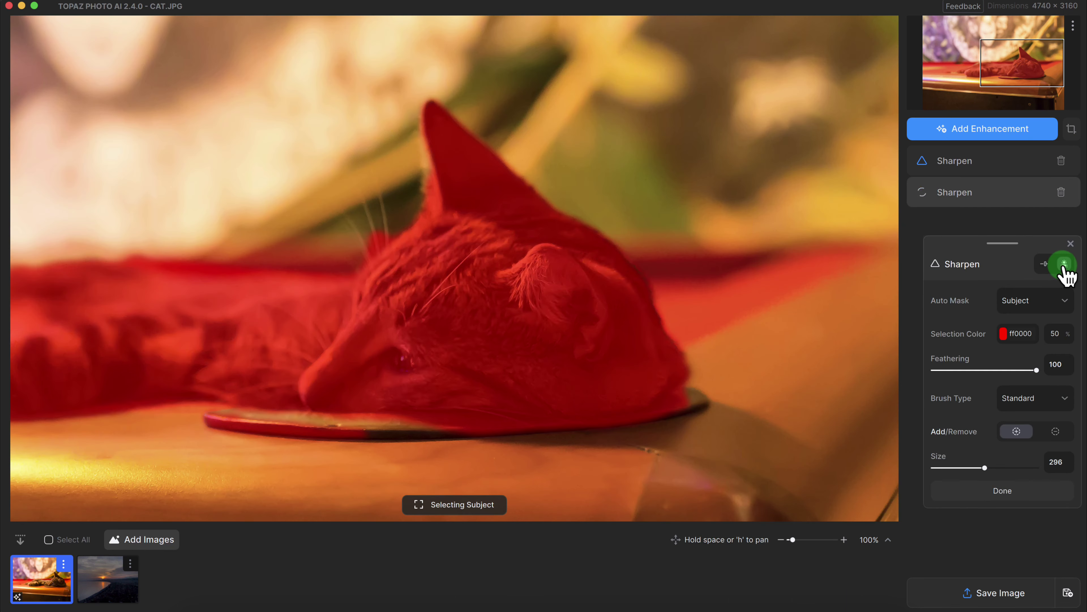
left_click(1045, 264)
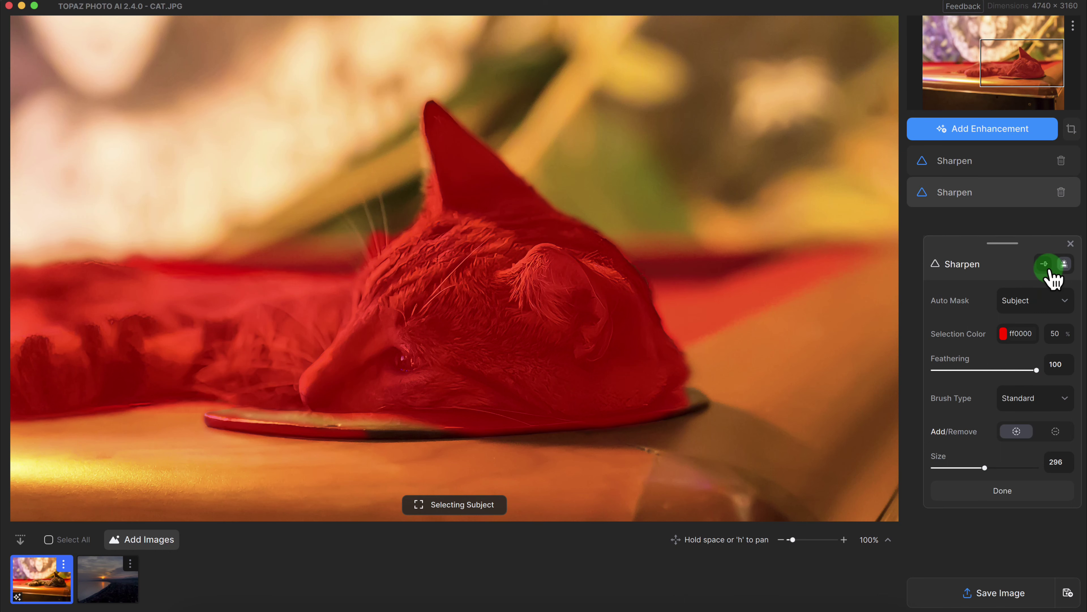
Examine the effect of the double sharpening on the cat's head, return to the whole image and close the Sharpen settings
left_click_drag(818, 255, 559, 271)
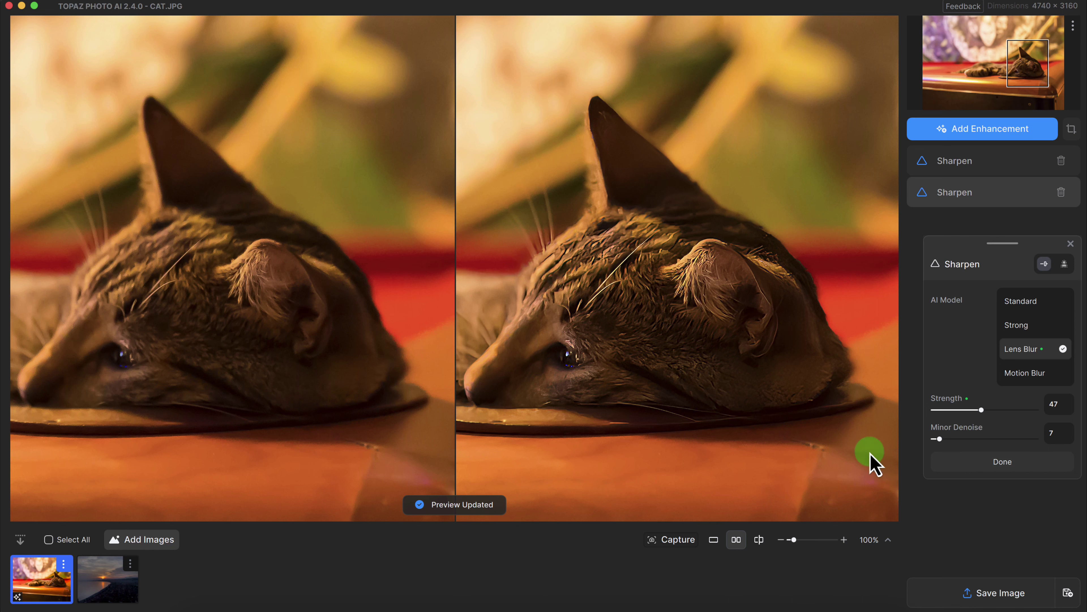
left_click_drag(623, 303, 650, 294)
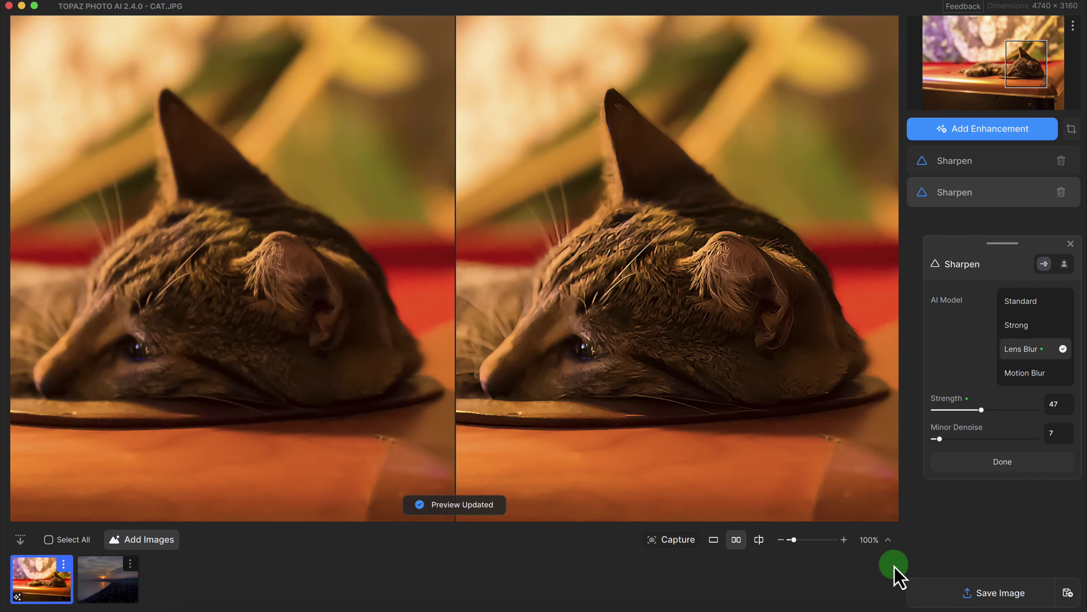
left_click(878, 541)
left_click(875, 419)
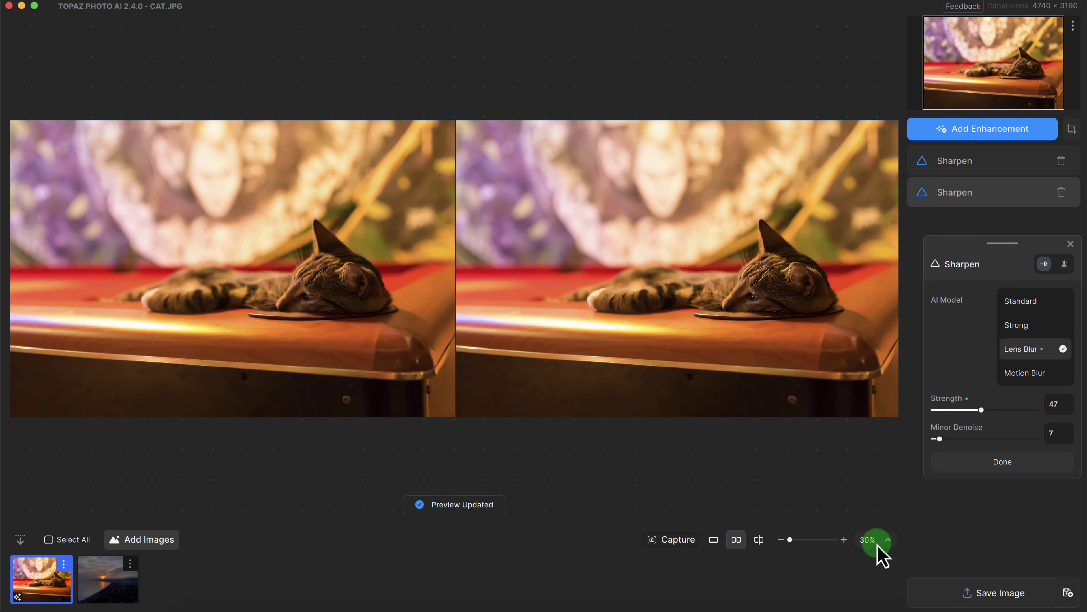
left_click_drag(1011, 242, 1014, 278)
left_click(1063, 277)
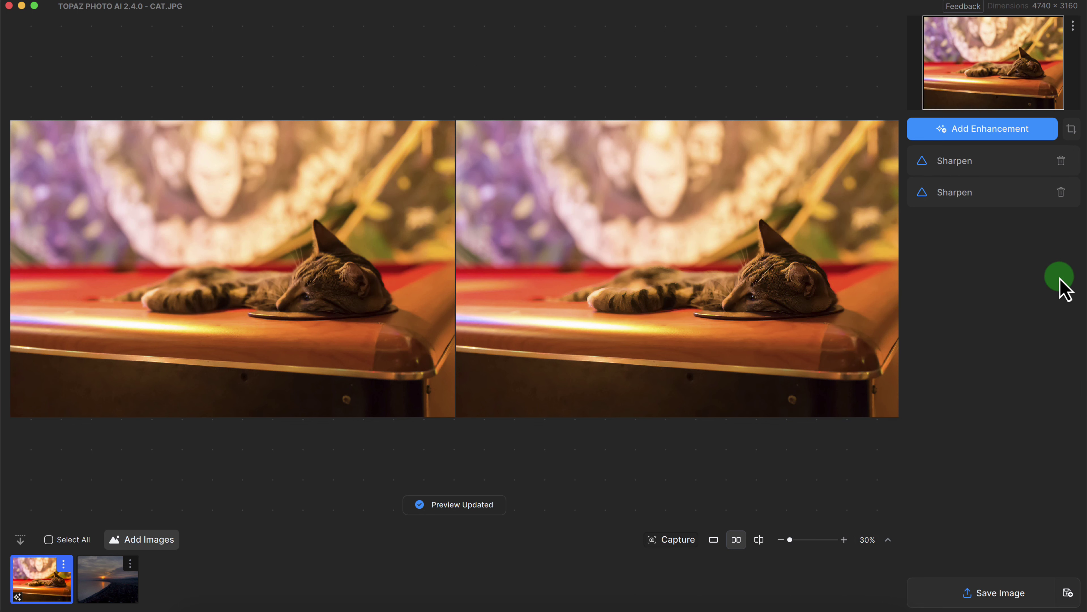
View the removal options for the second Sharpen enhancement and reopen its settings clear of the preview
left_click(937, 197)
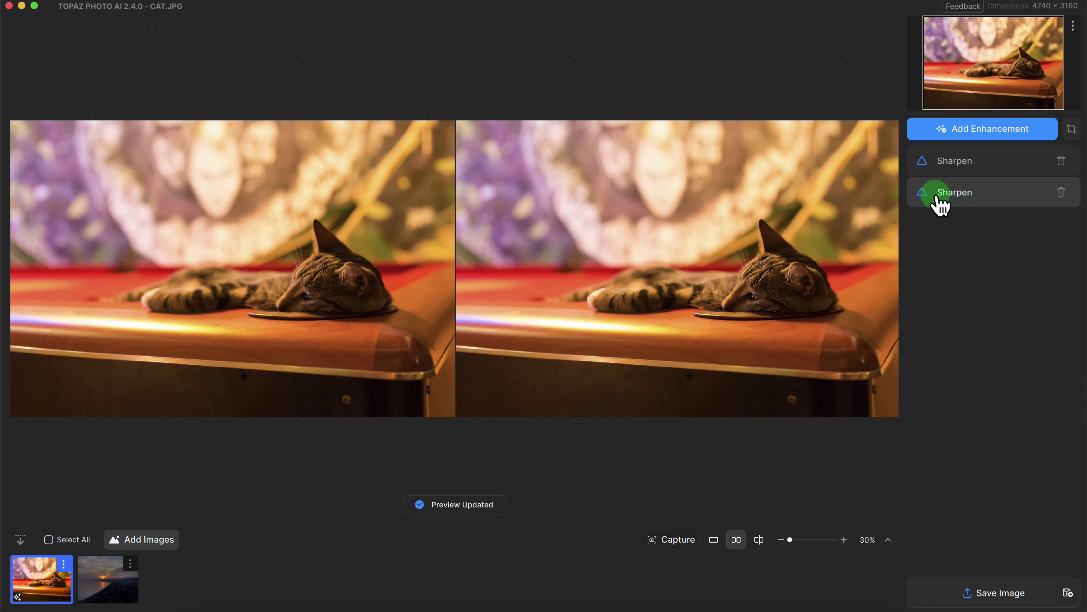
left_click(994, 193)
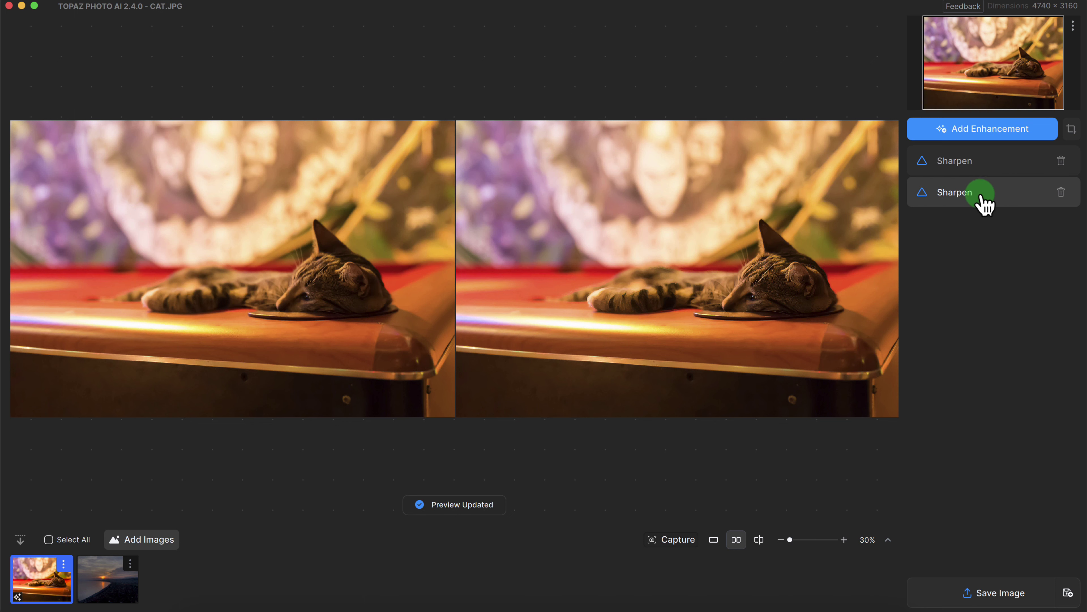
right_click(963, 198)
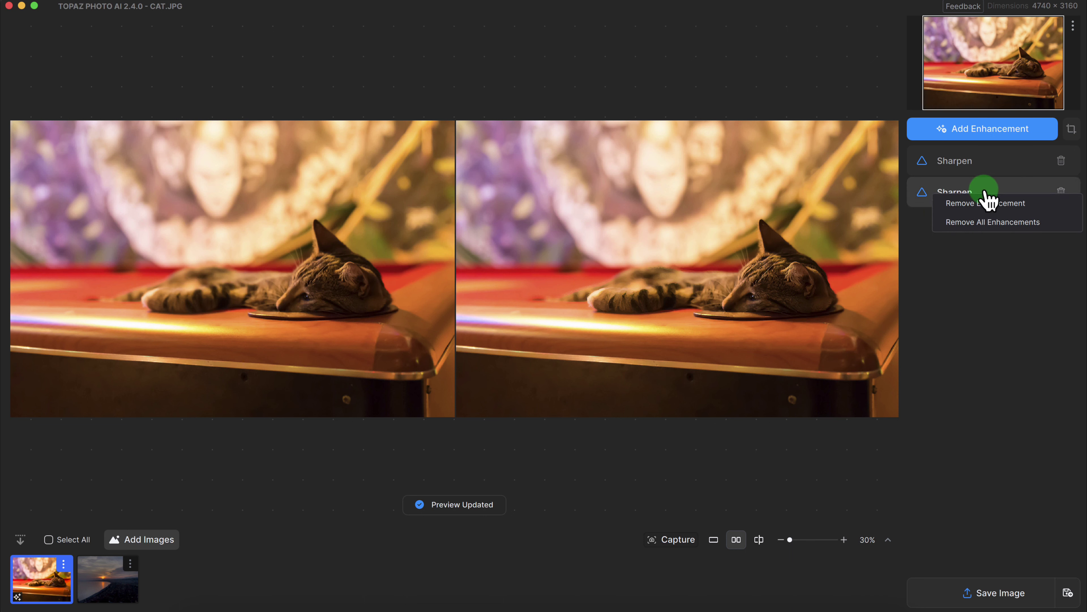
left_click(931, 194)
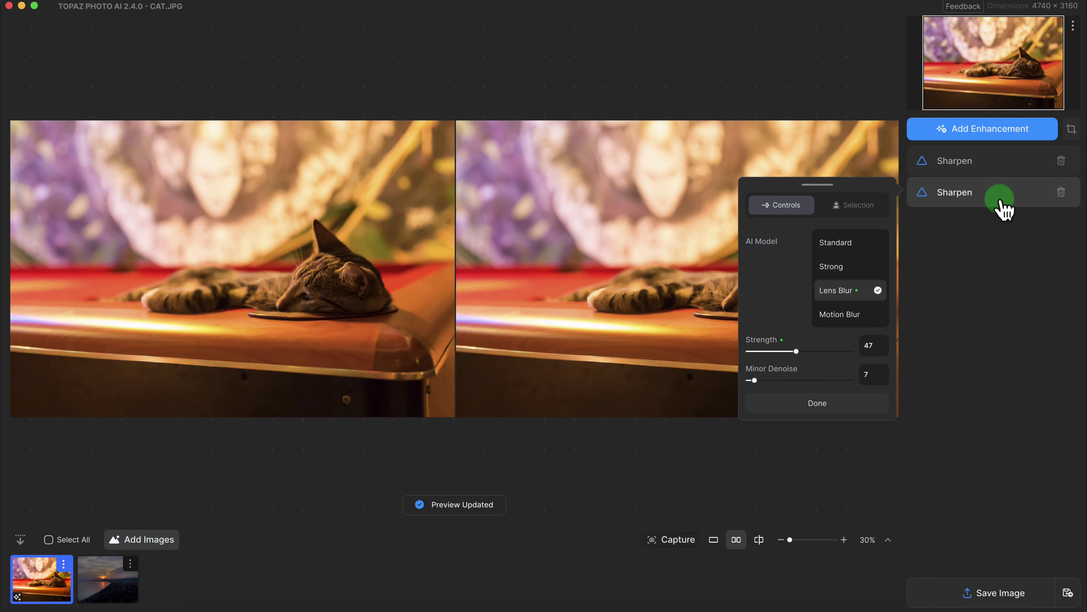
left_click_drag(862, 195, 1007, 292)
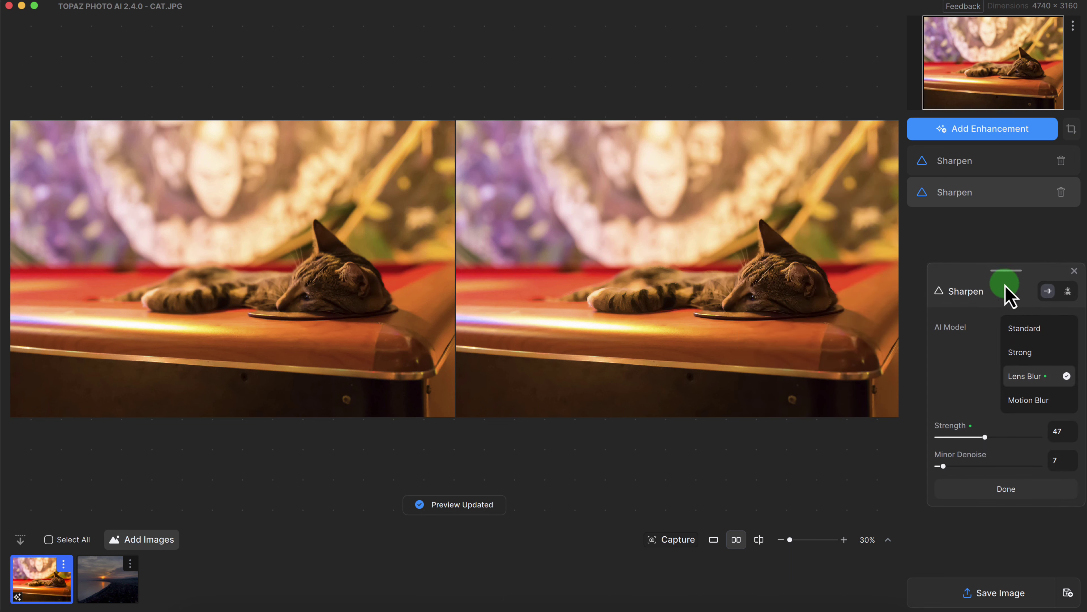
Capture the side-by-side comparison of the cat photo and close the Sharpen settings
left_click(681, 546)
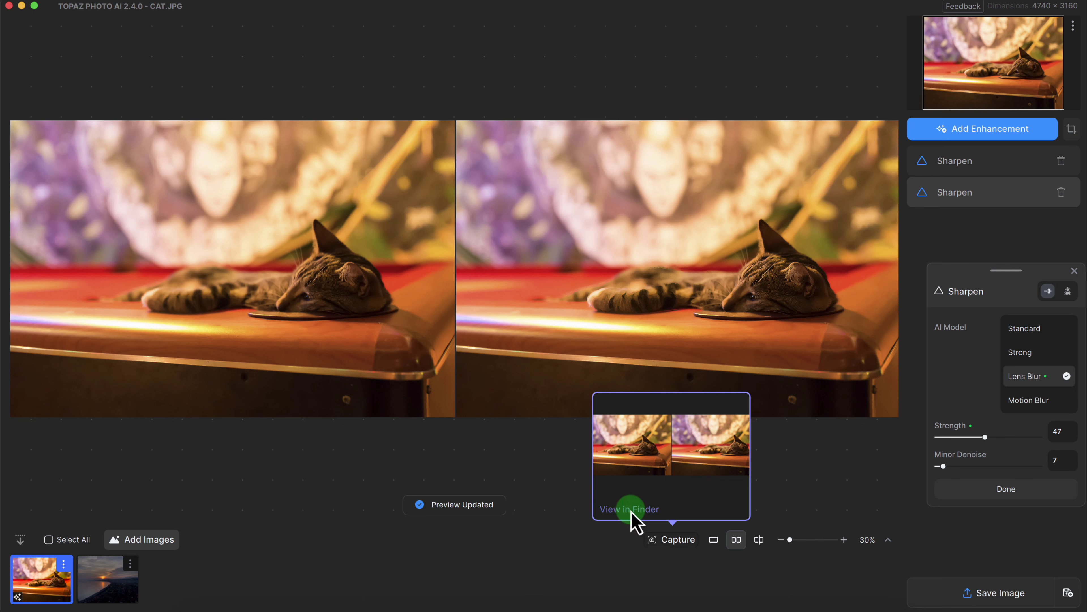
left_click(808, 498)
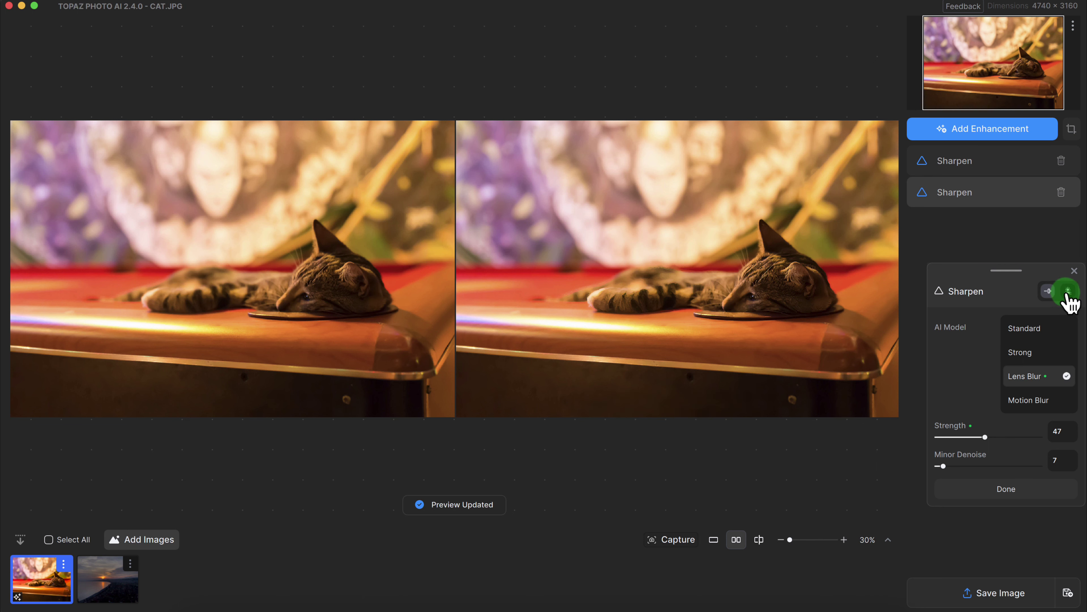
left_click(1074, 271)
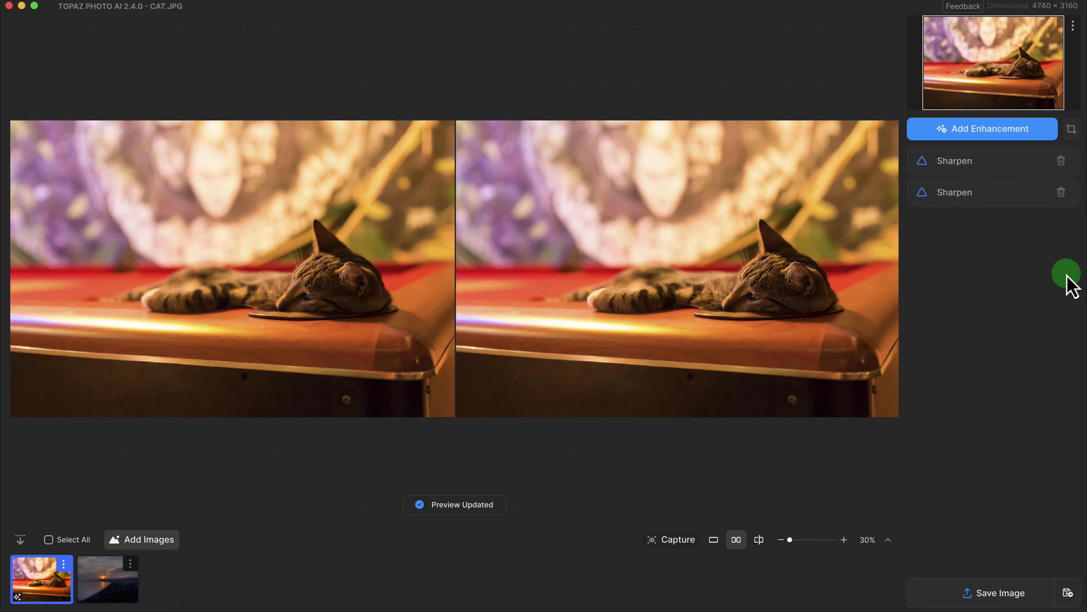
Examine the Autopilot preferences, including those for Sharpen, and leave them without saving
left_click(968, 182)
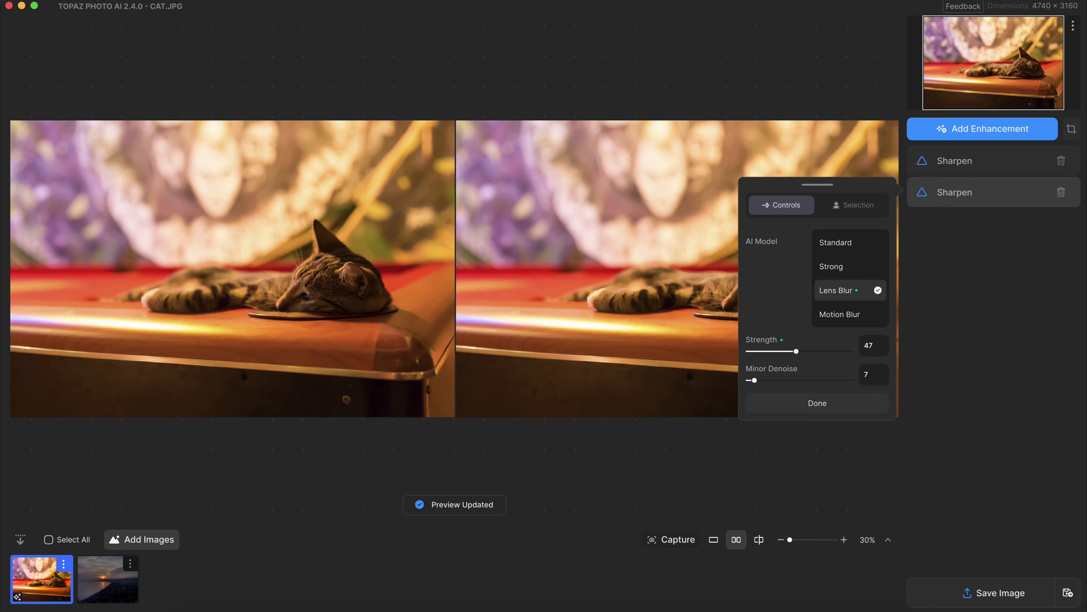
left_click(77, 1)
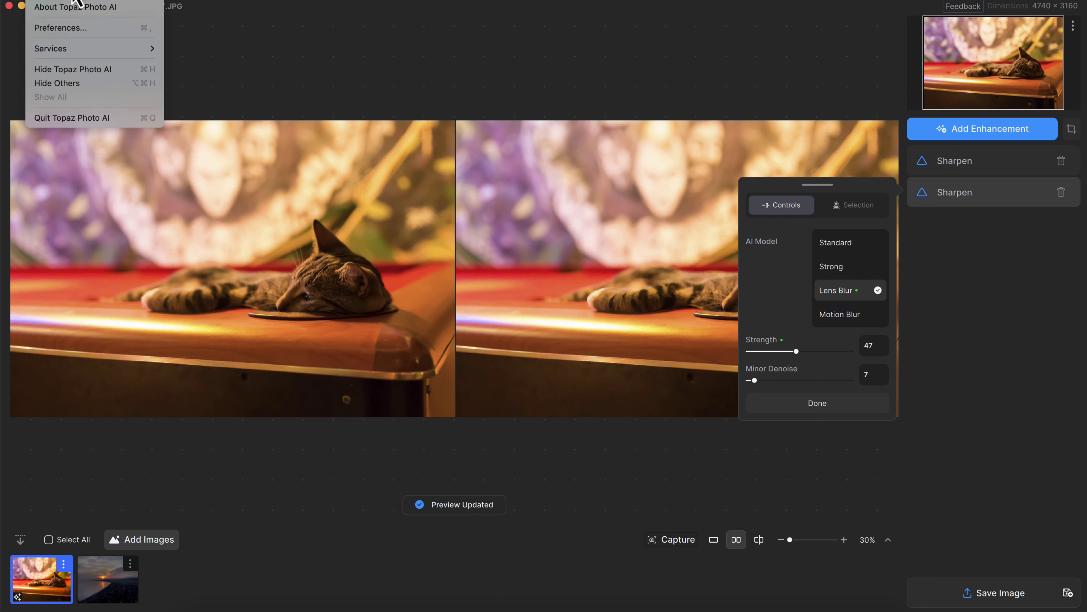
left_click(69, 29)
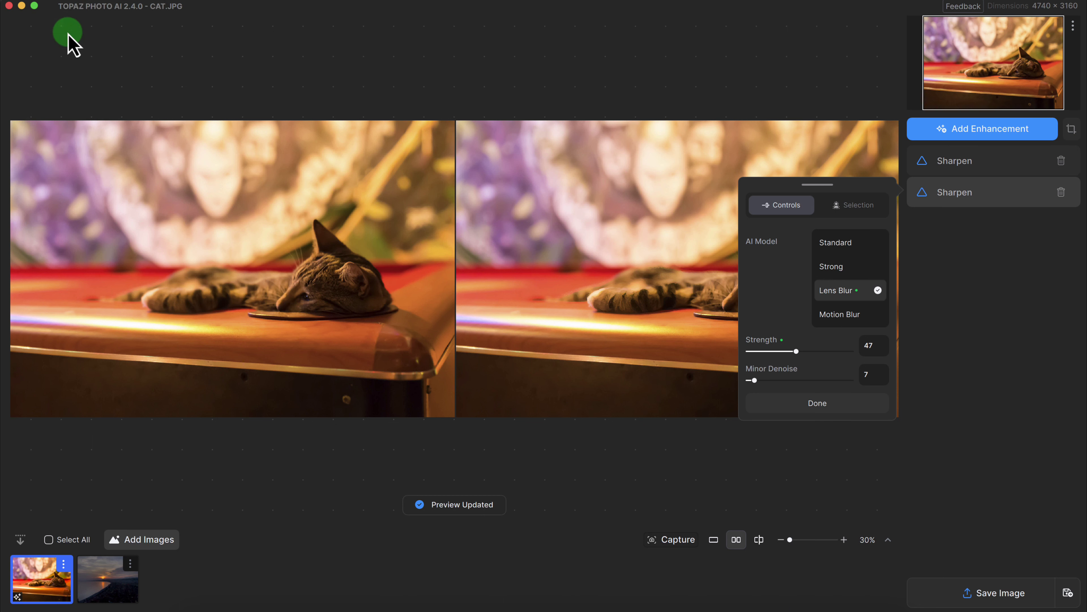
left_click(329, 352)
left_click(317, 316)
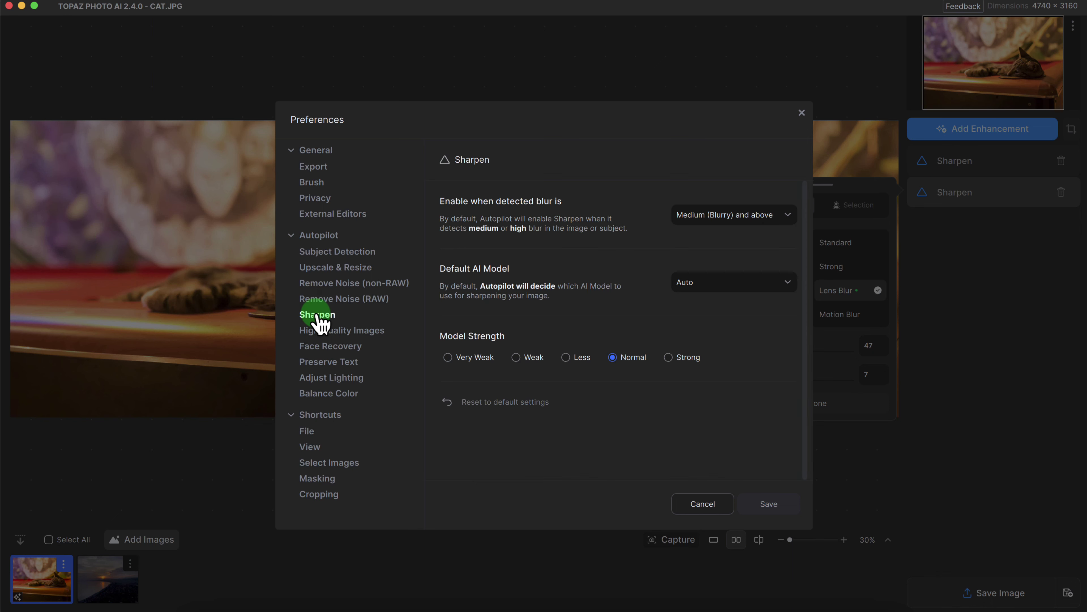
left_click(497, 273)
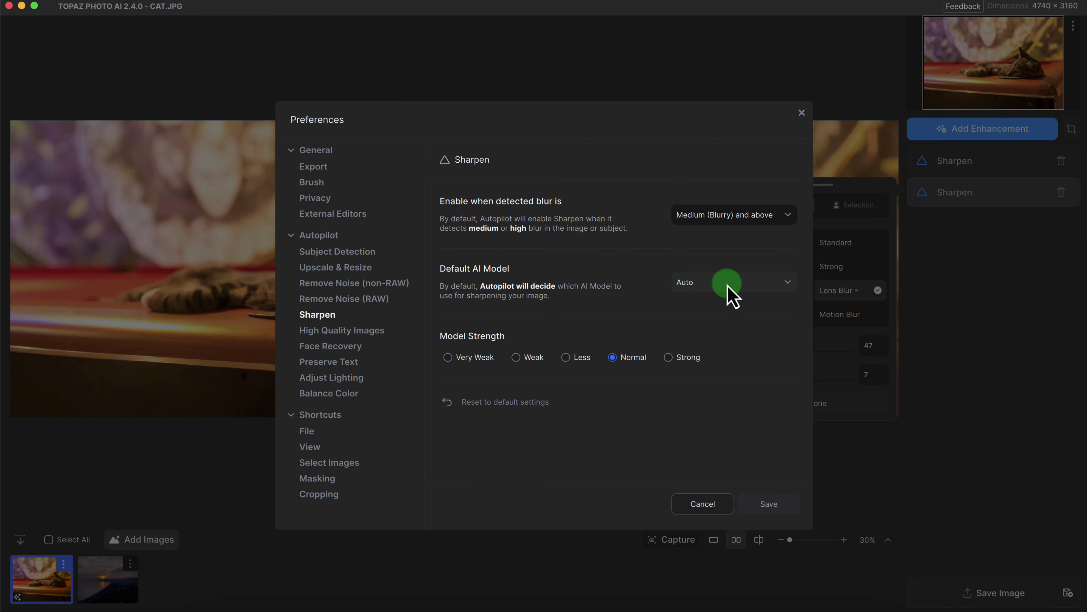
left_click(321, 238)
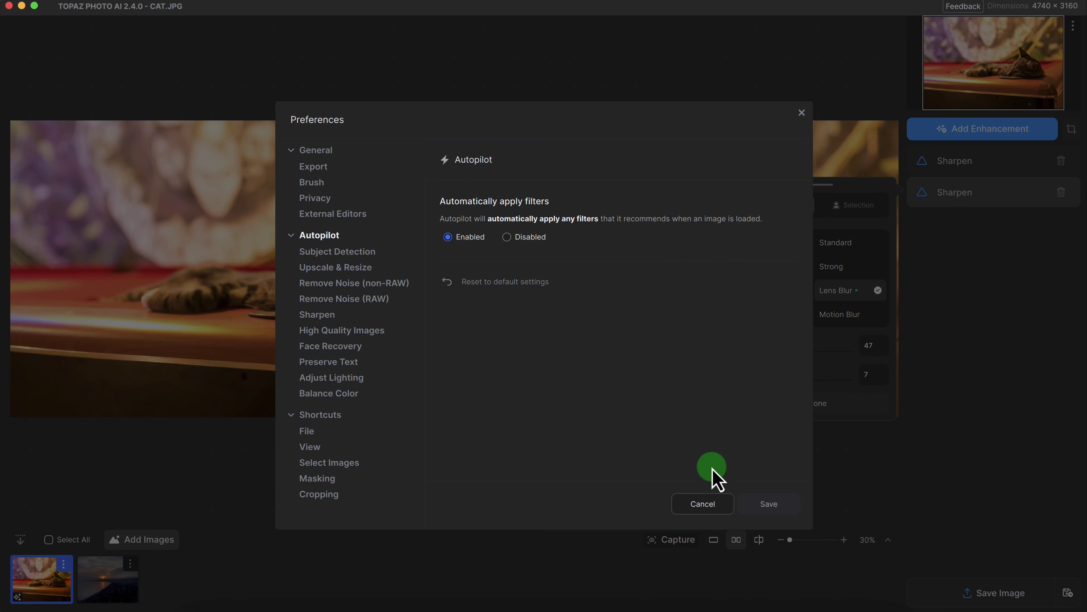
left_click(689, 505)
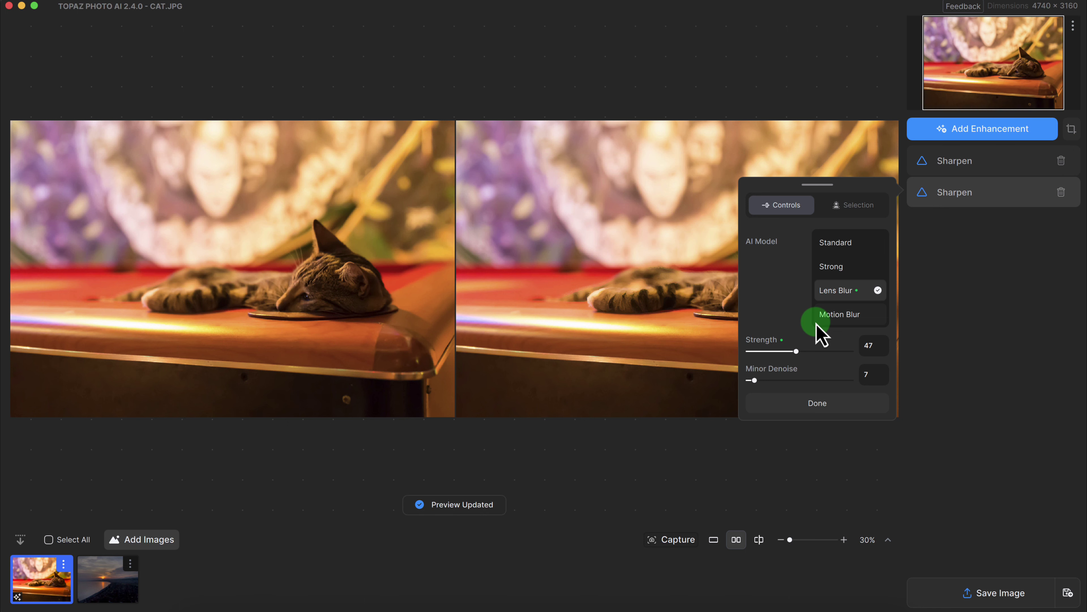
Switch to the NICE-FRANCE.JPG photo and examine the noise removal at 200% across the clouds, the hills and the Ferris wheel
left_click(102, 586)
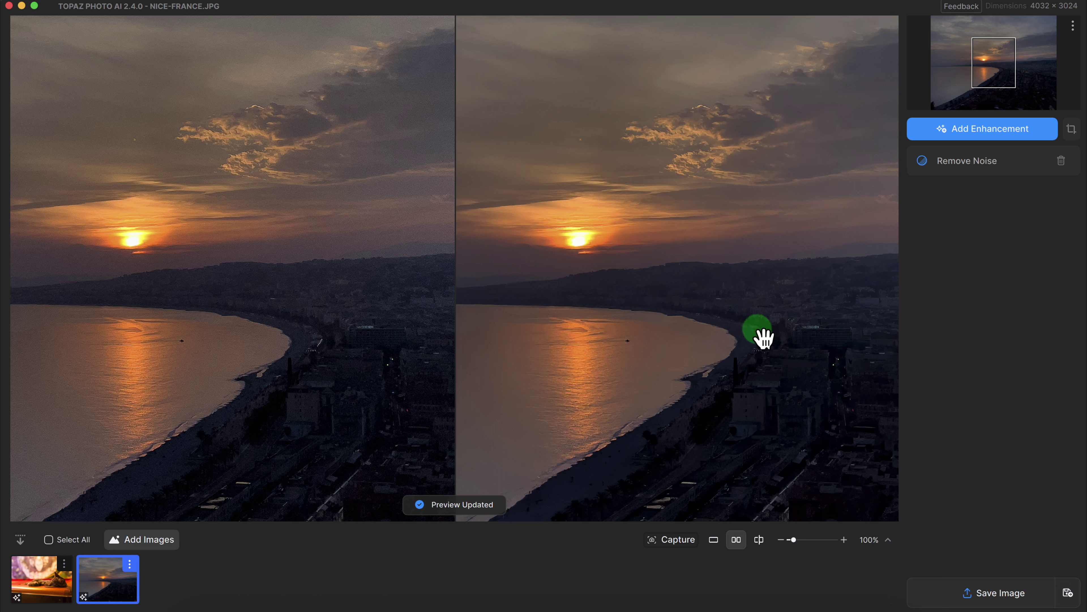
left_click_drag(775, 345, 737, 352)
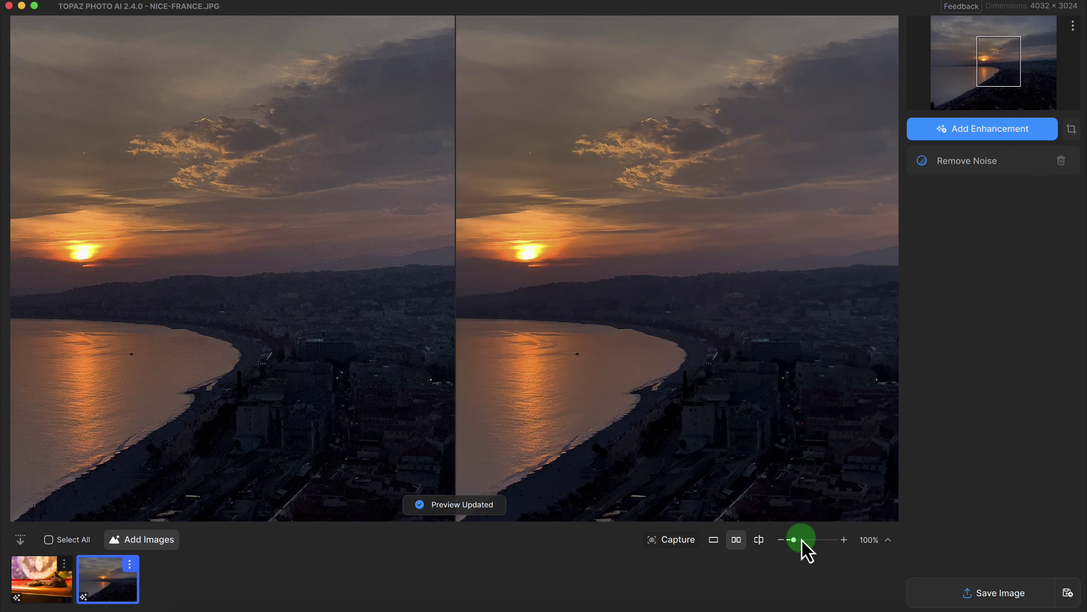
left_click(873, 540)
left_click(876, 491)
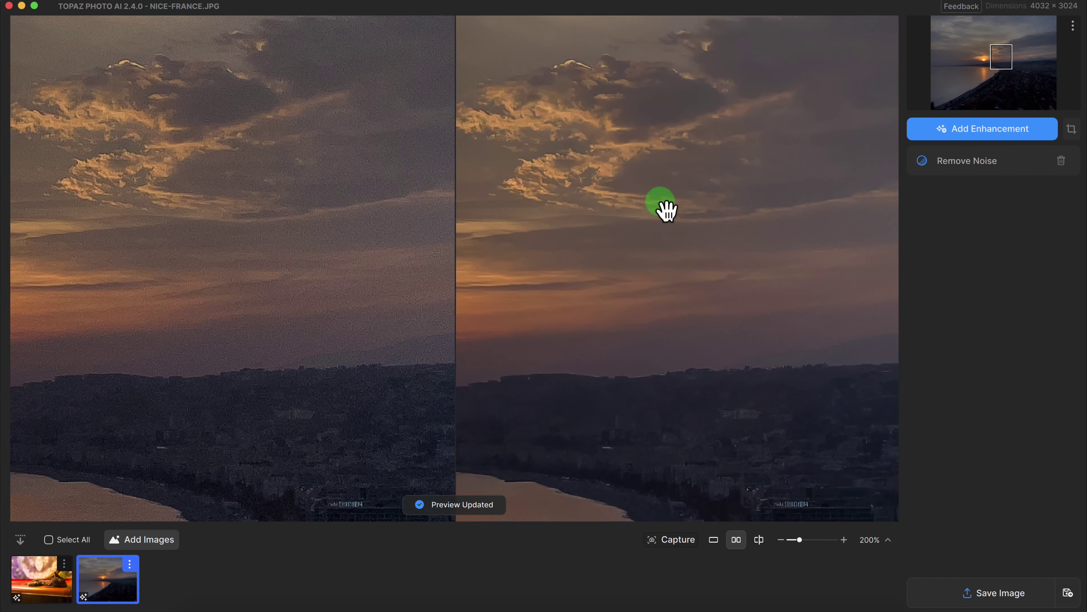
left_click_drag(621, 233, 638, 245)
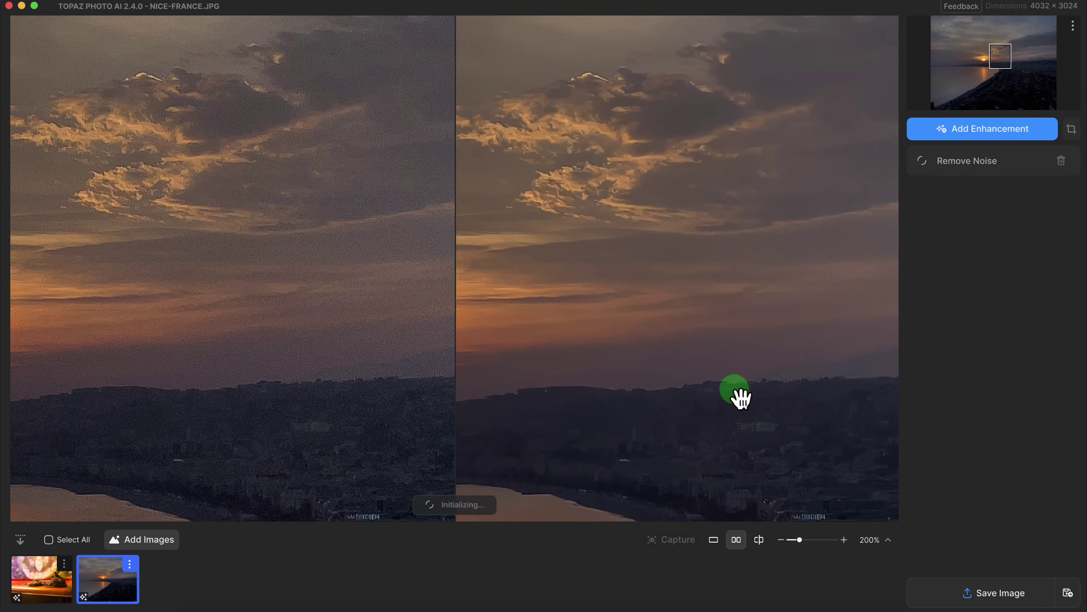
left_click_drag(740, 398, 684, 336)
left_click_drag(780, 371, 590, 177)
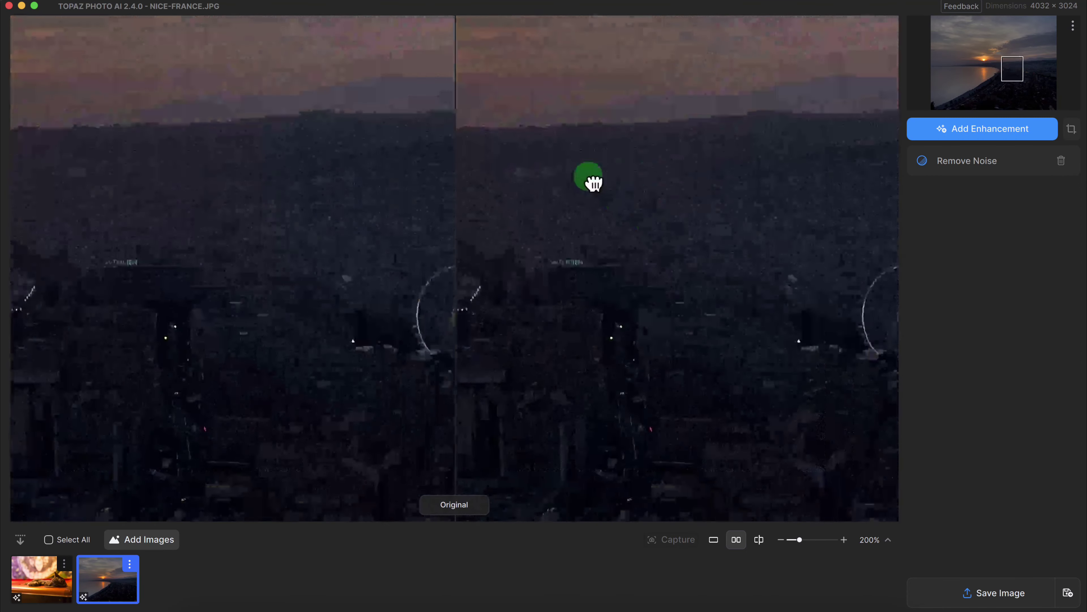
left_click_drag(751, 326, 733, 267)
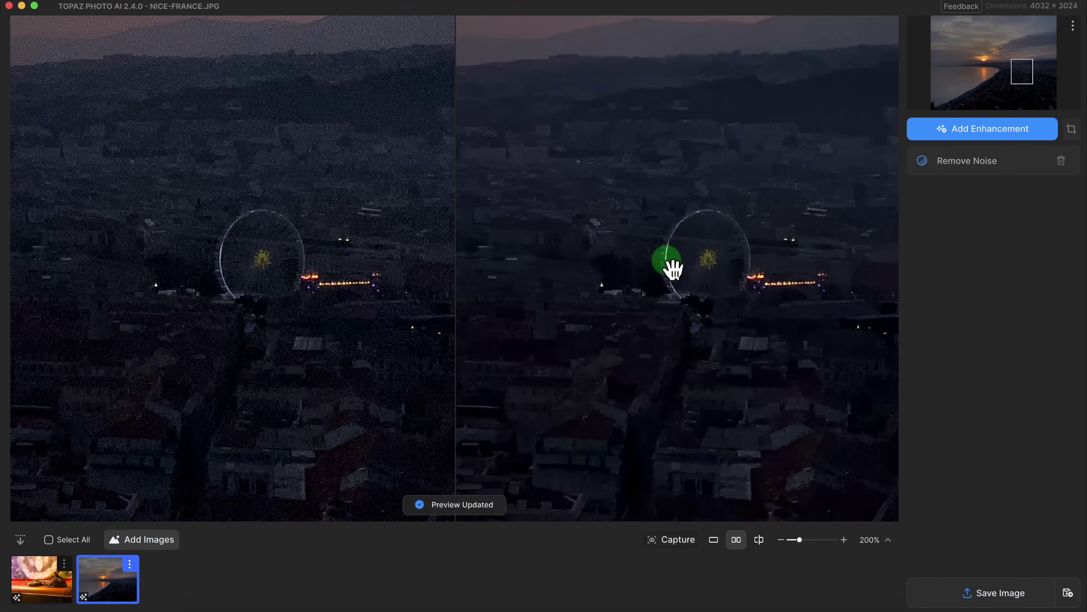
Add a Remove enhancement to the sunset photo and set its brush size to 220
left_click(983, 134)
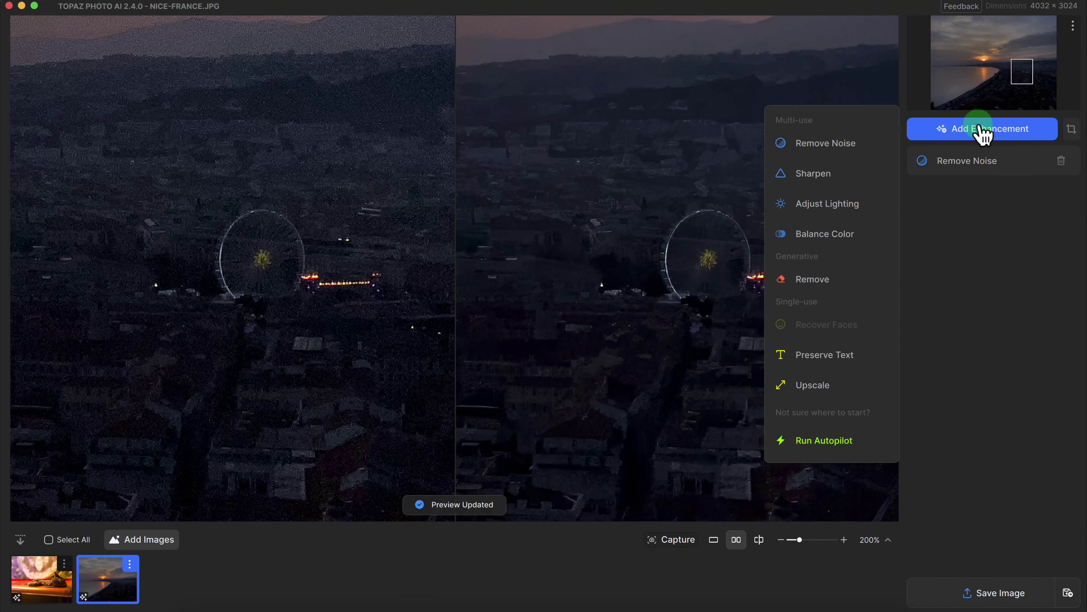
left_click(831, 282)
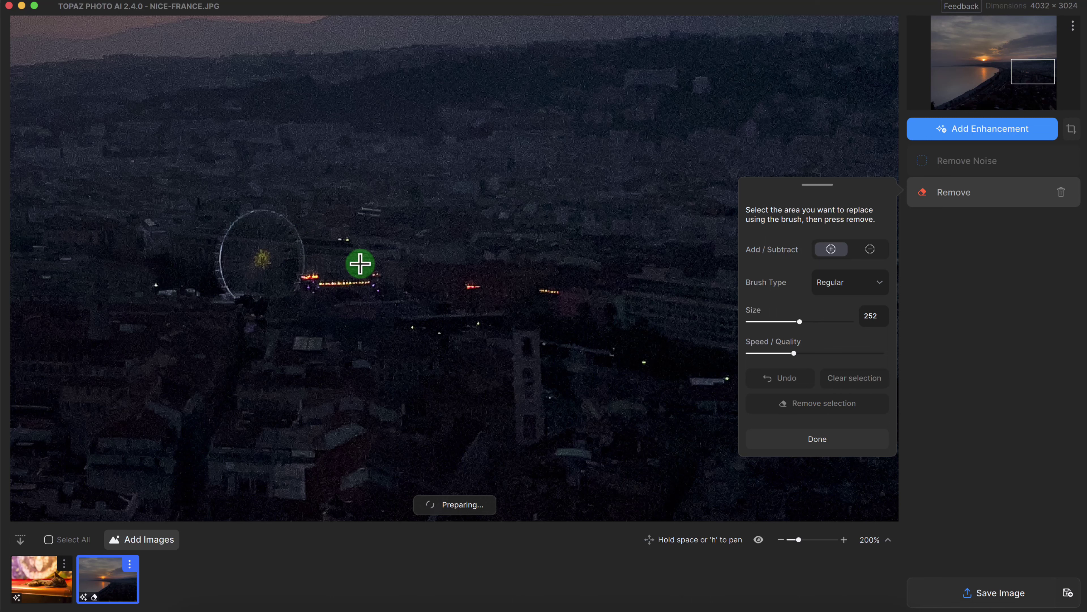
left_click_drag(383, 296, 321, 270)
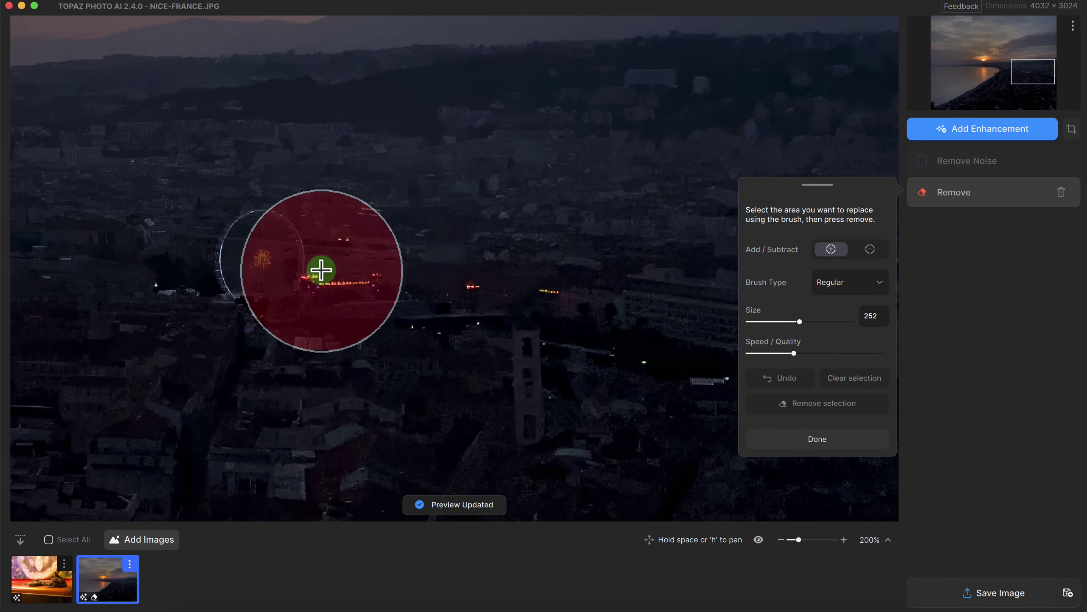
key("bracketleft")
key("bracketleft")
key("bracketleft")
key("bracketleft")
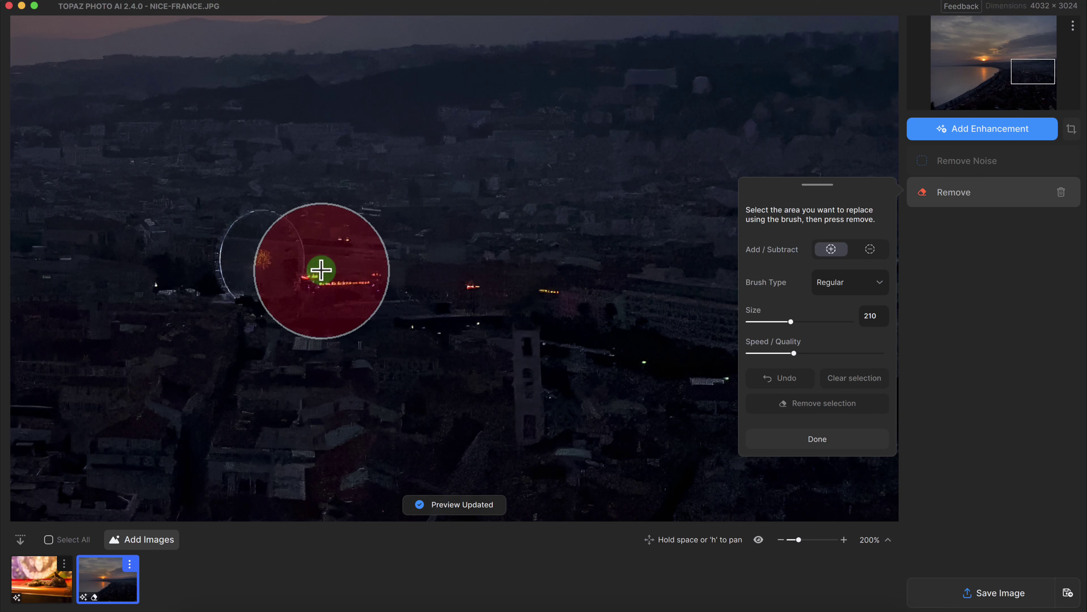
key("bracketright")
key("bracketright")
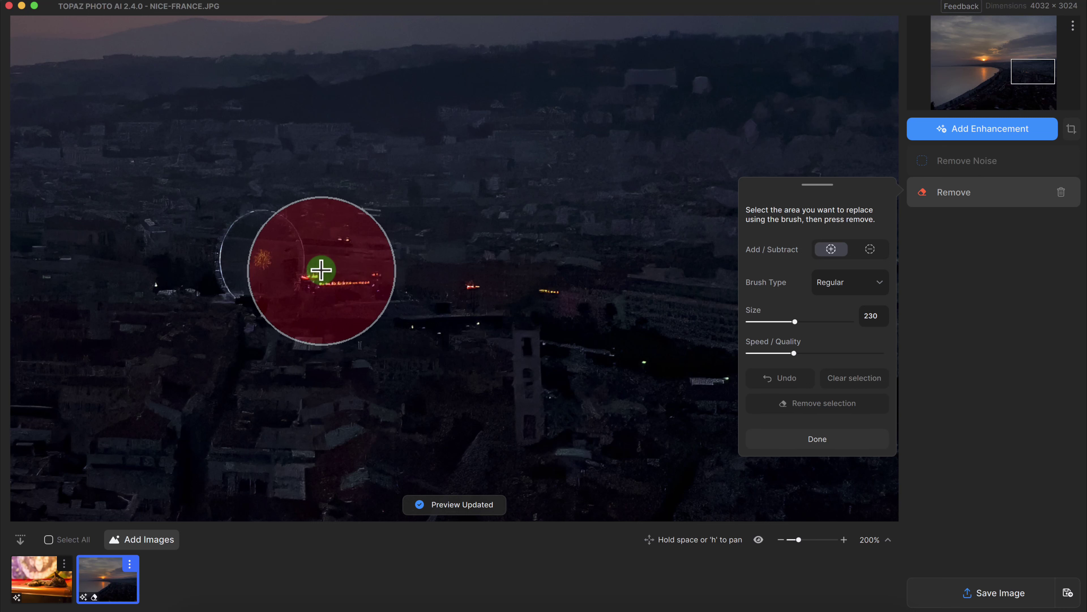
key("bracketleft")
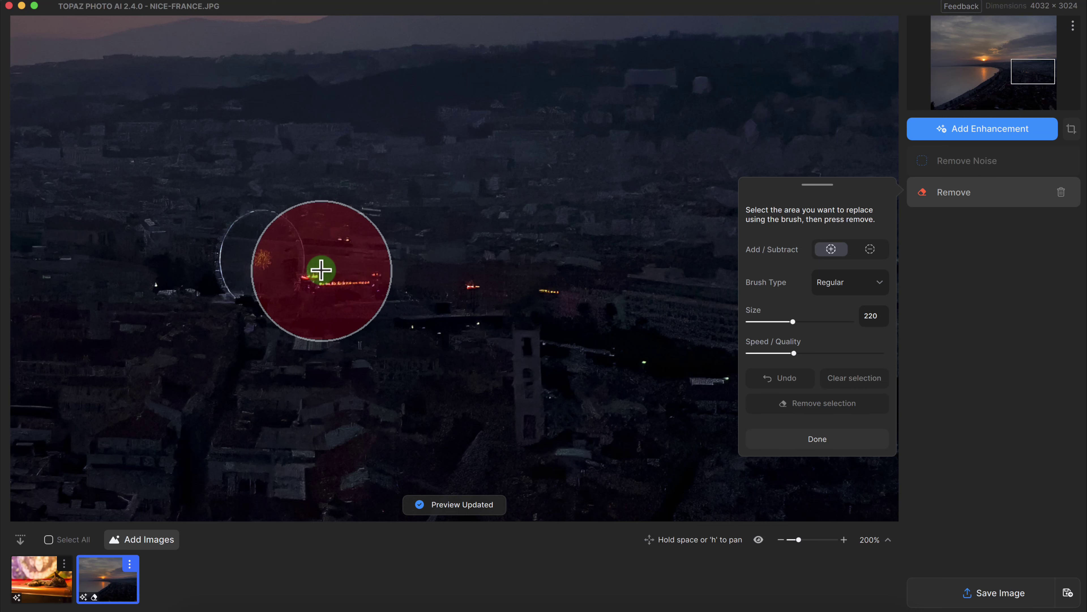
Brush over the Ferris wheel to remove it from the city view and close the Remove settings
mouse_move(275, 260)
left_mouse_down()
mouse_move(258, 234)
mouse_move(260, 261)
left_mouse_up()
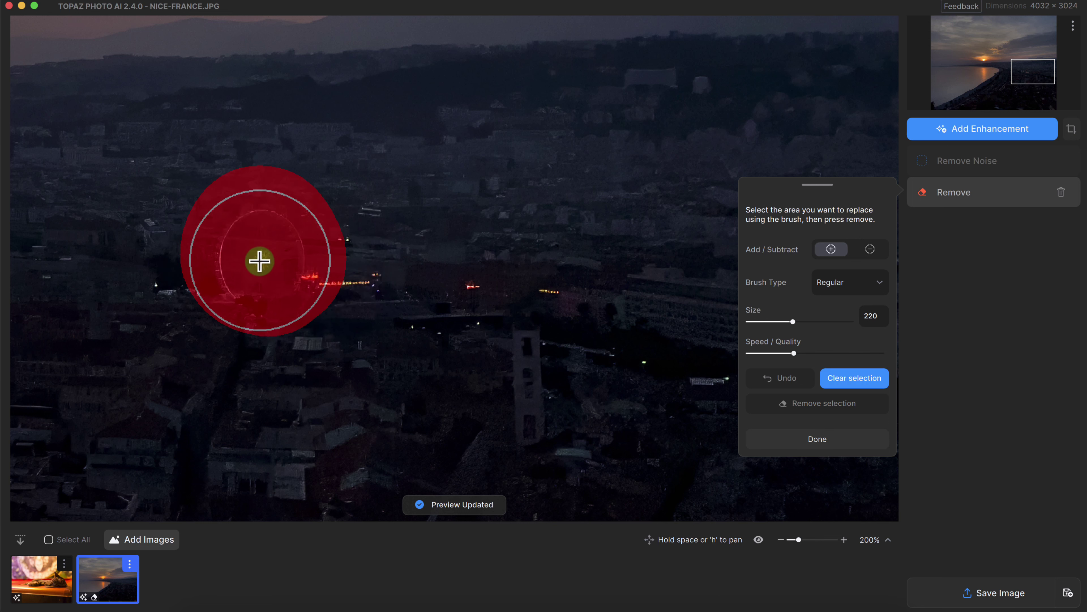
left_click(812, 405)
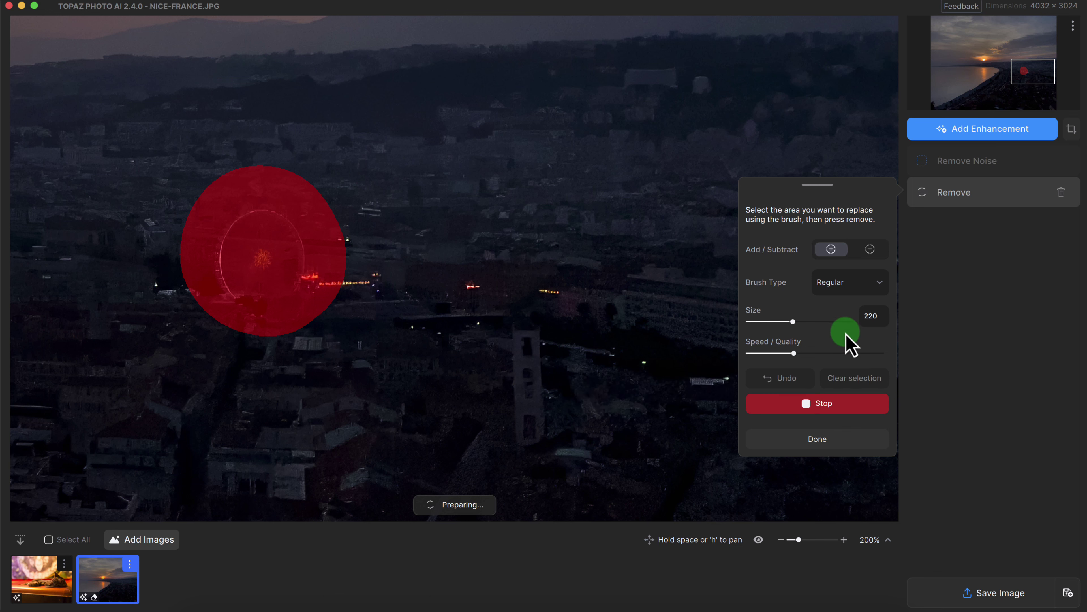
left_click(858, 440)
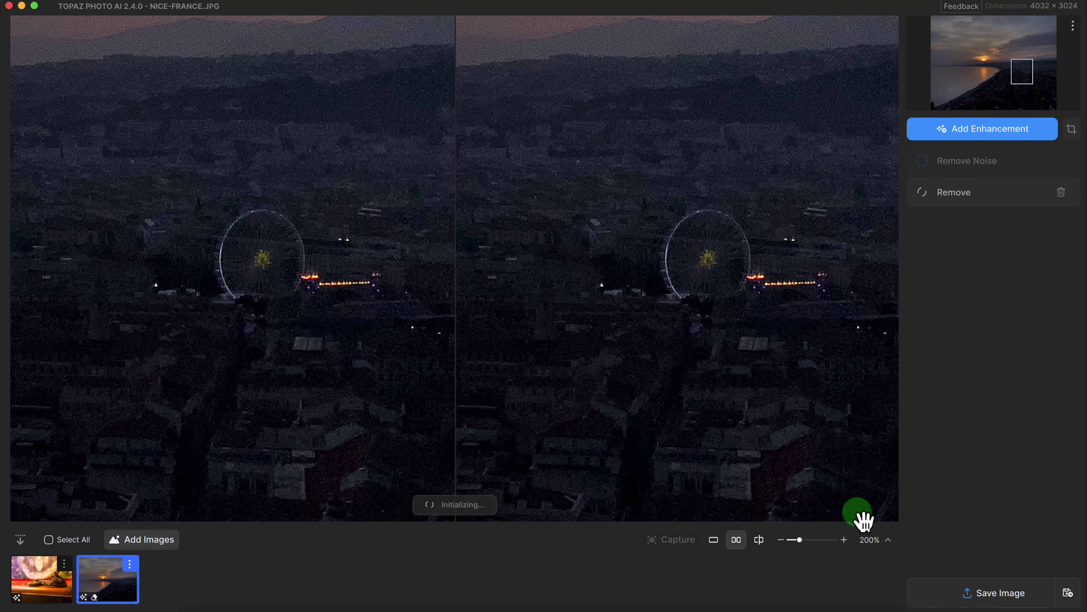
left_click(795, 540)
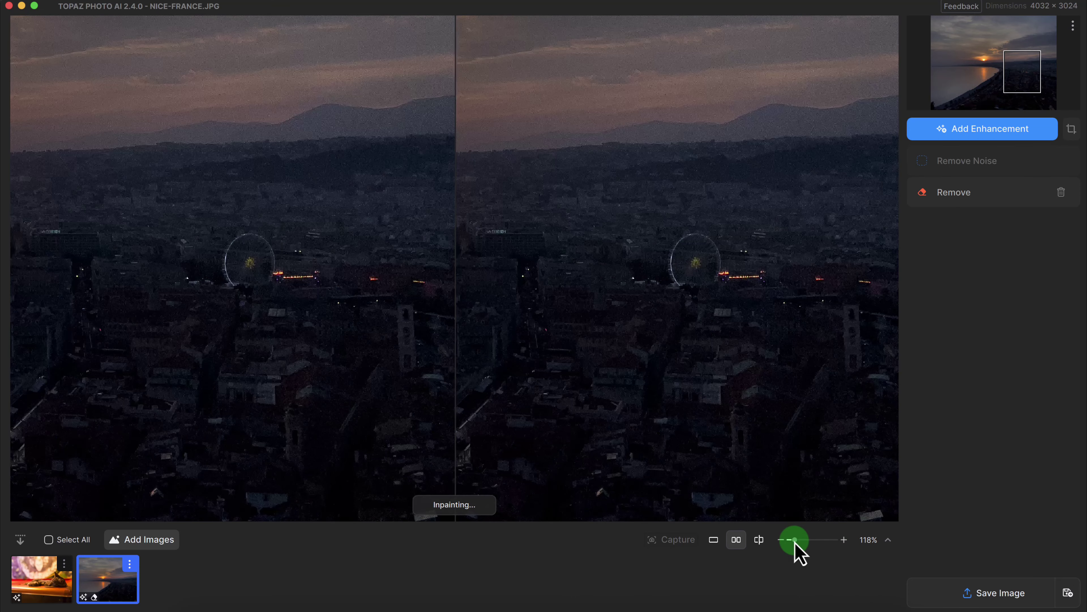
left_click_drag(795, 540, 792, 540)
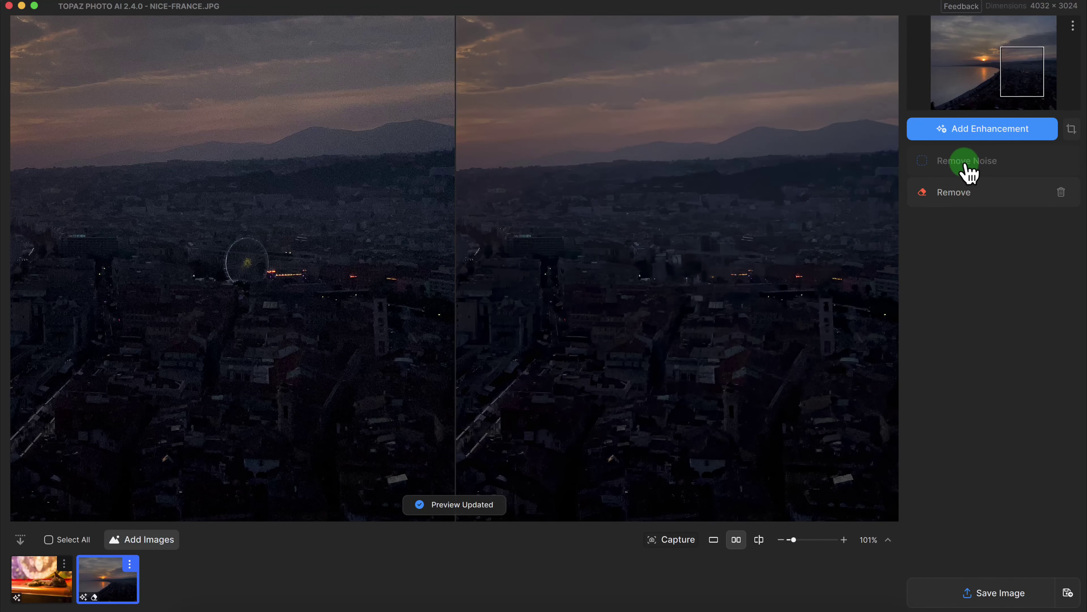
Try adding a second Remove Noise enhancement after Remove and delete it again
left_click(981, 133)
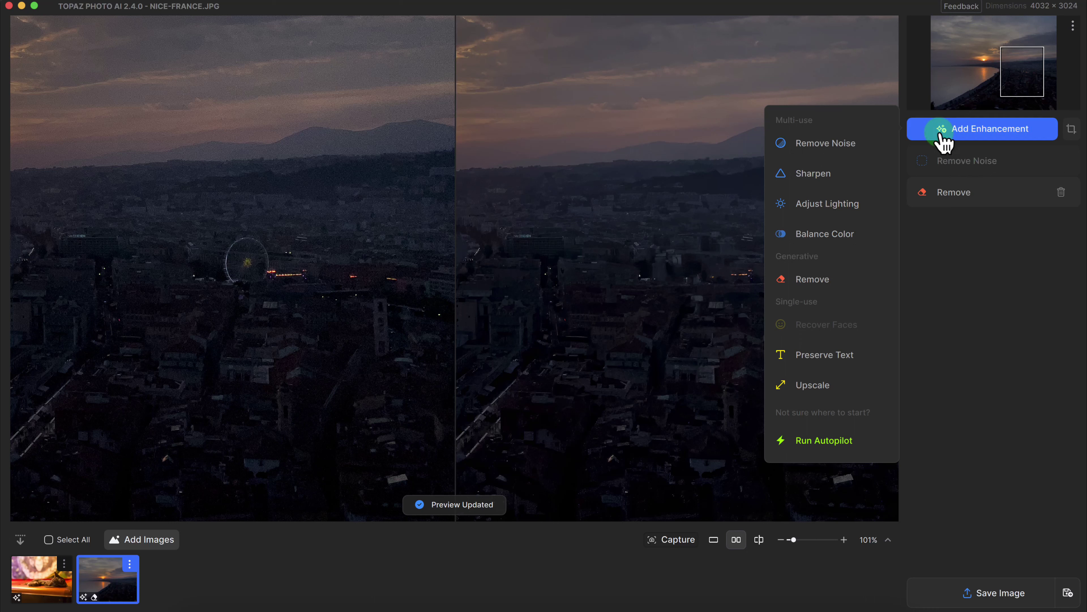
left_click(955, 136)
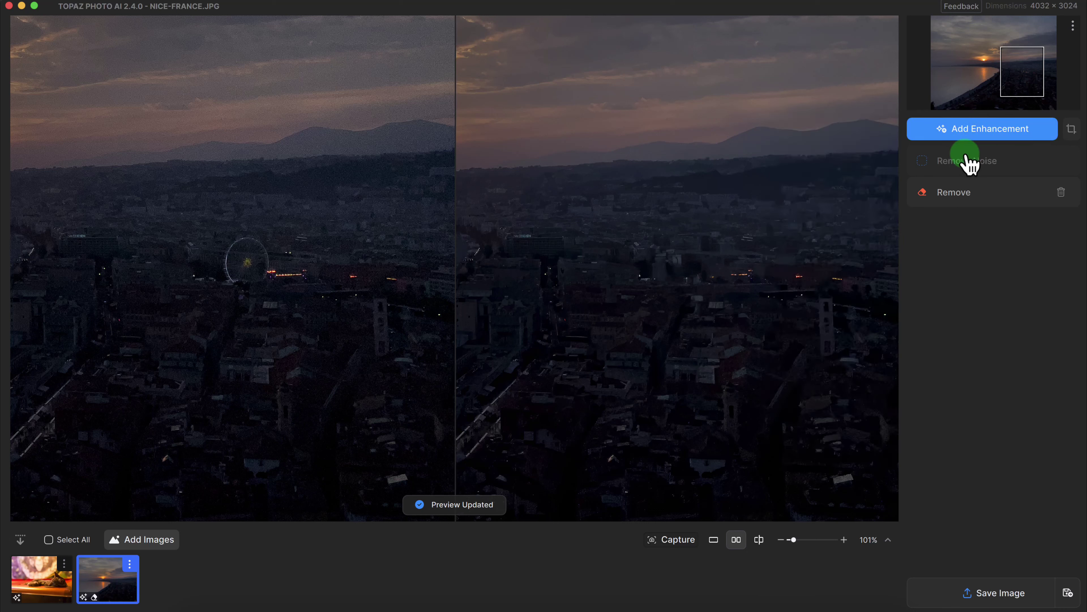
left_click(993, 133)
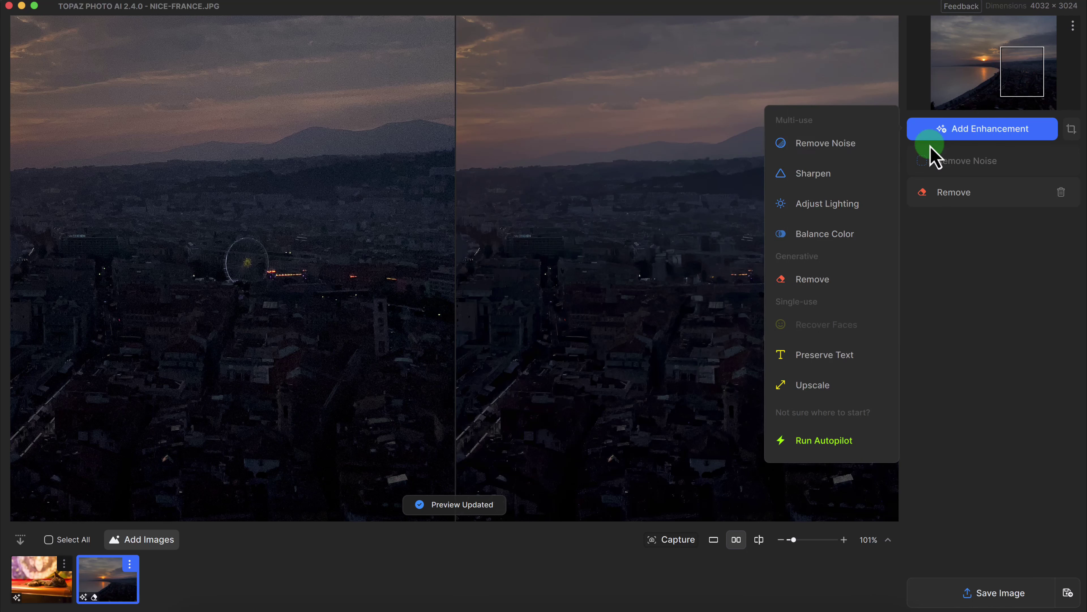
left_click(857, 150)
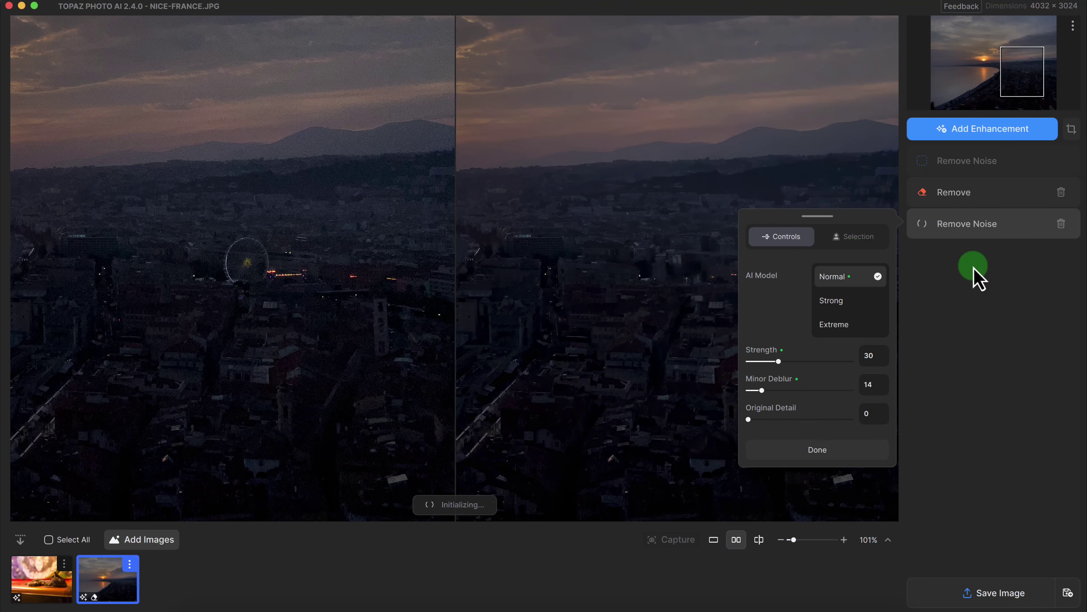
left_click(1061, 224)
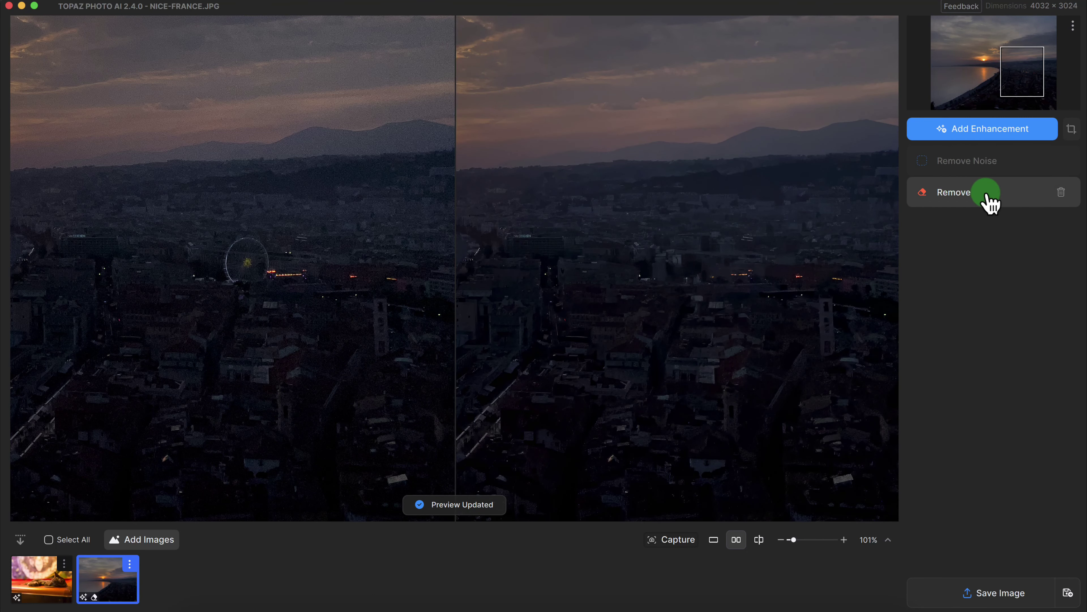
Add a Sharpen enhancement after Remove and set its auto mask to Landscape
left_click(981, 134)
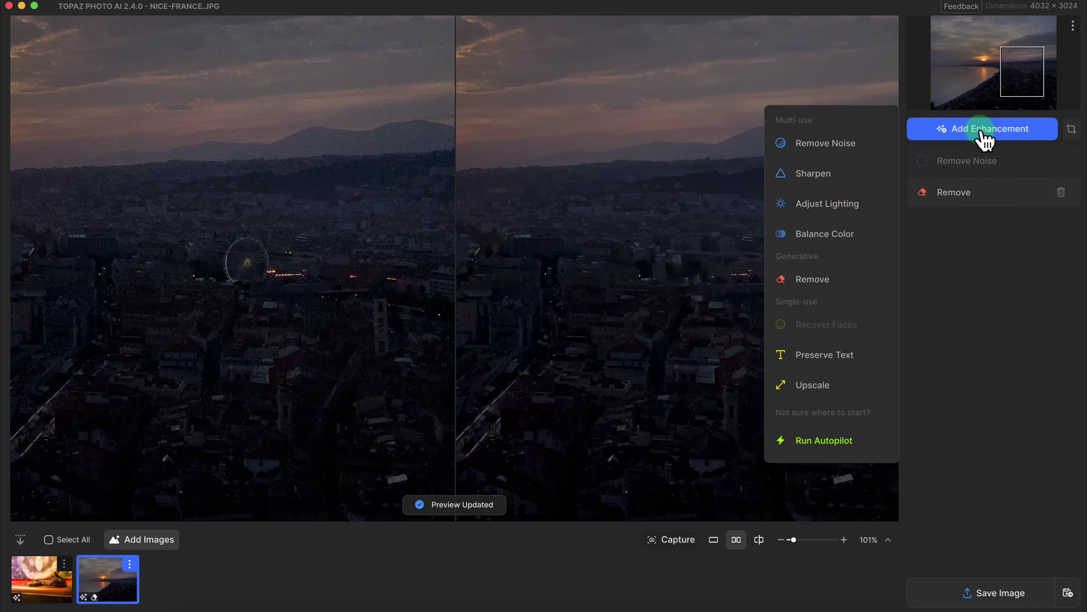
mouse_move(832, 177)
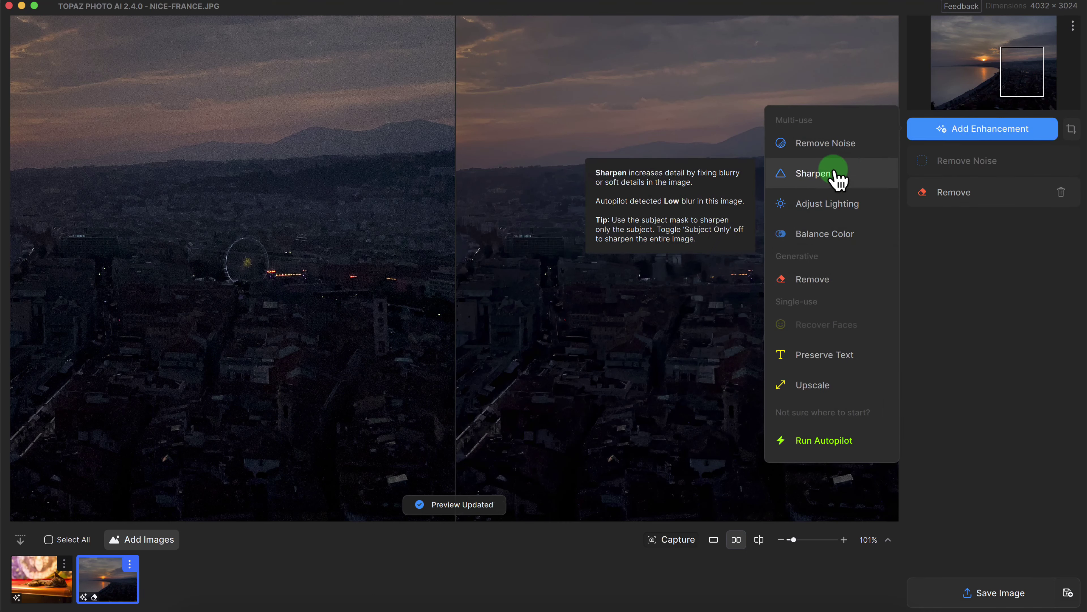
left_click(823, 176)
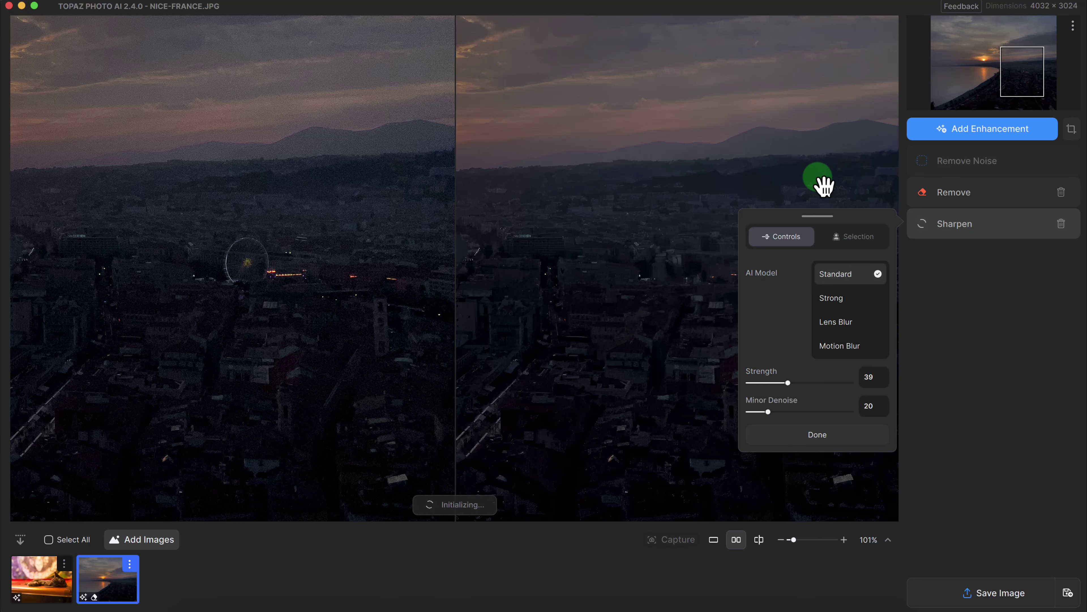
left_click(852, 238)
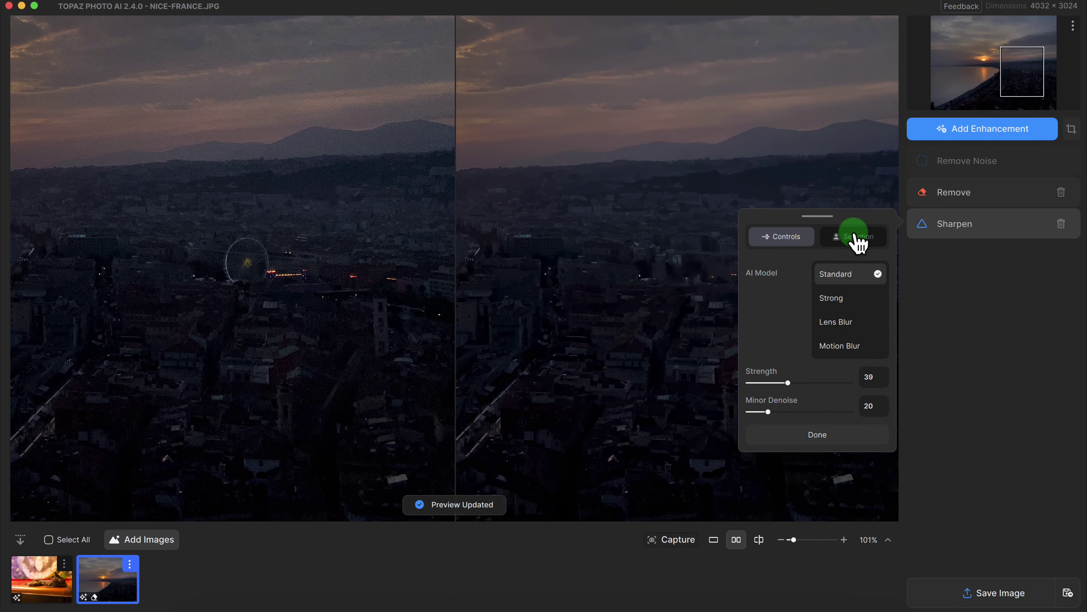
mouse_move(682, 186)
left_mouse_down()
mouse_move(525, 251)
mouse_move(511, 273)
mouse_move(528, 279)
mouse_move(675, 233)
left_mouse_up()
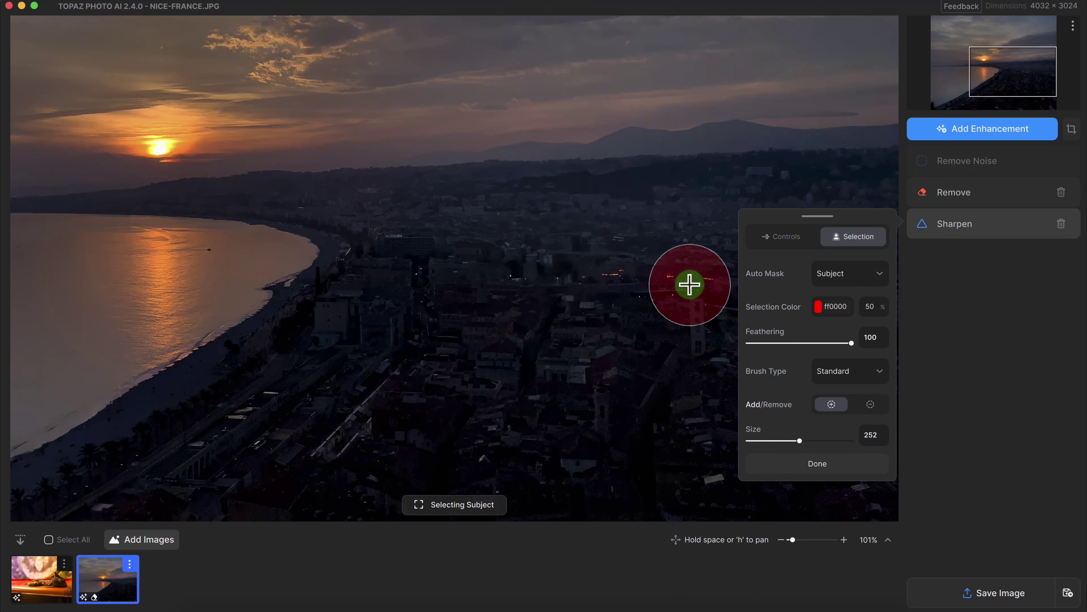
left_click(830, 273)
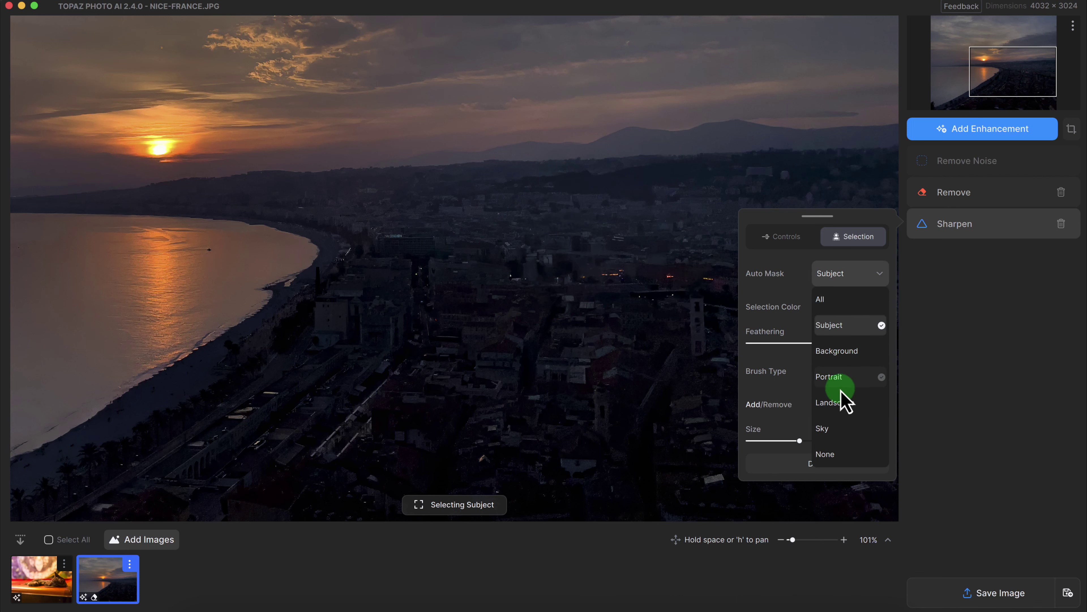
left_click(837, 403)
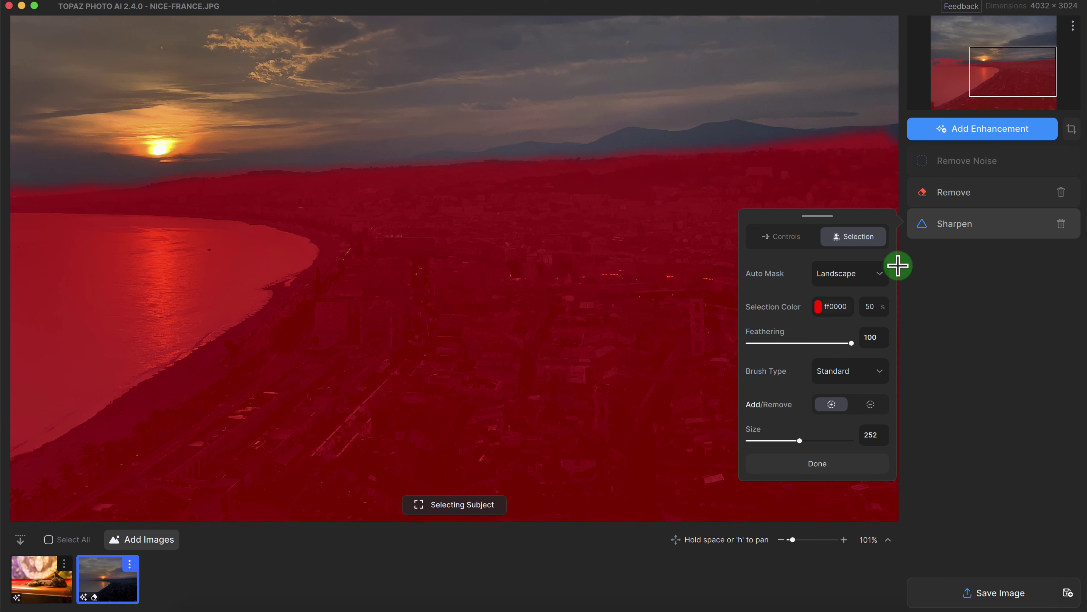
left_click(778, 236)
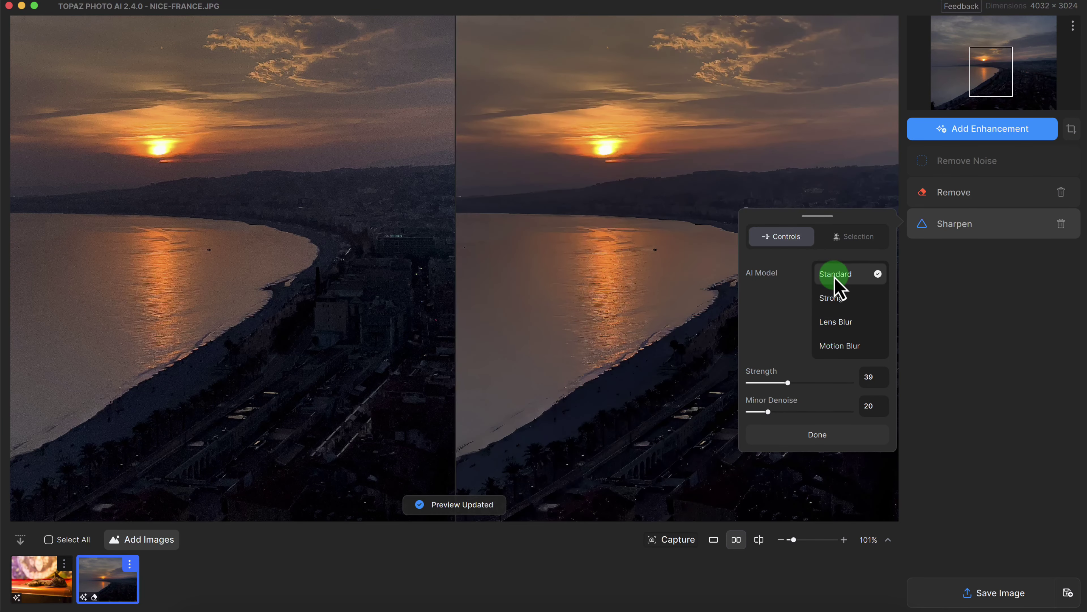
Place the Sharpen settings clear of the preview and examine the sharpened hills and skyline at up to 480% zoom
left_click_drag(713, 194, 591, 279)
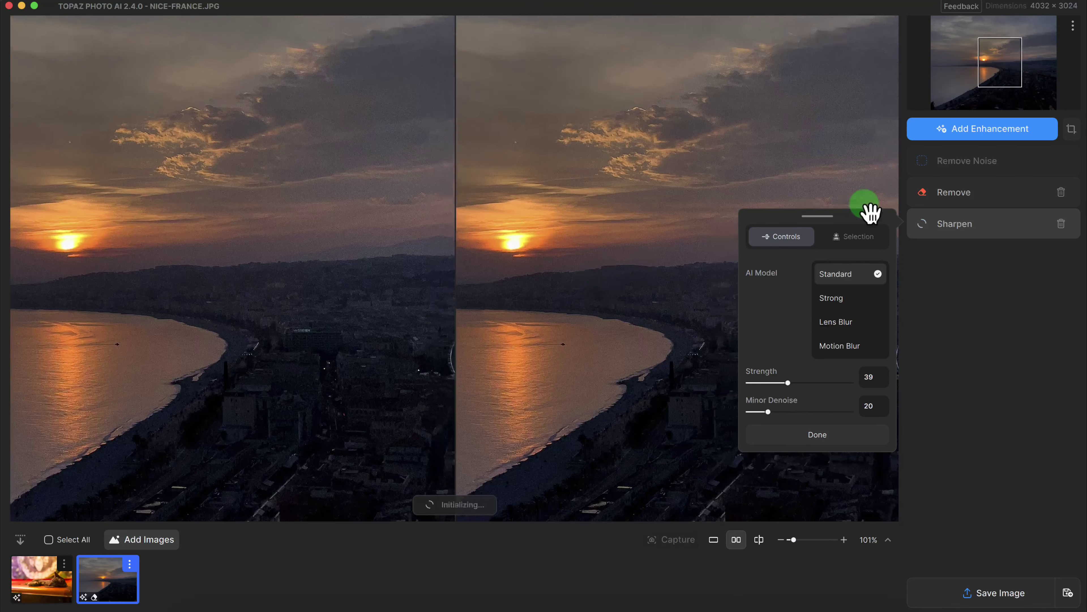
left_click_drag(858, 221, 959, 390)
left_click(804, 539)
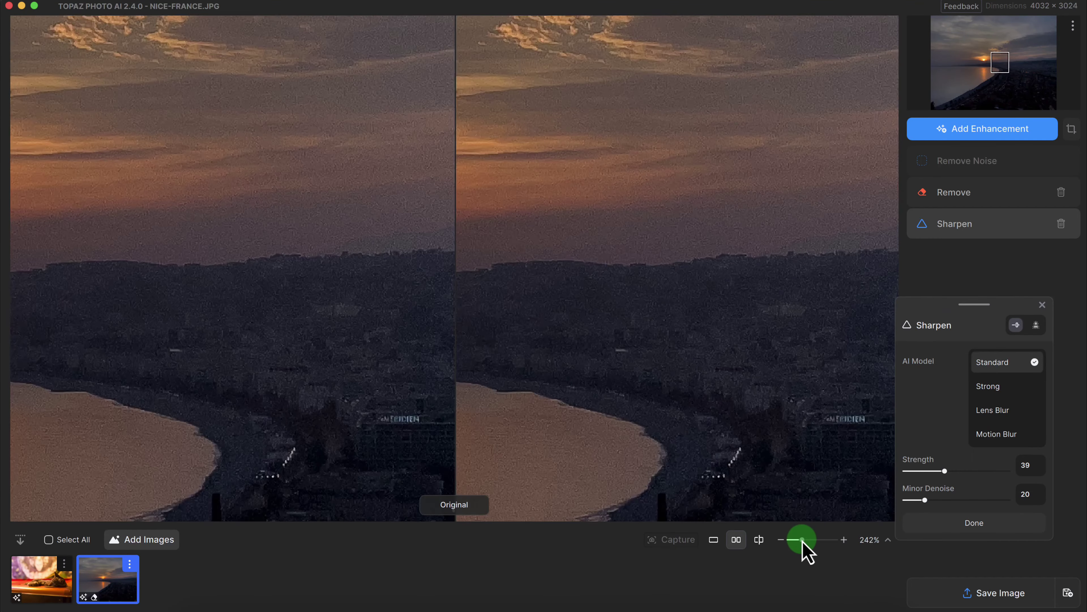
left_click_drag(594, 292, 659, 289)
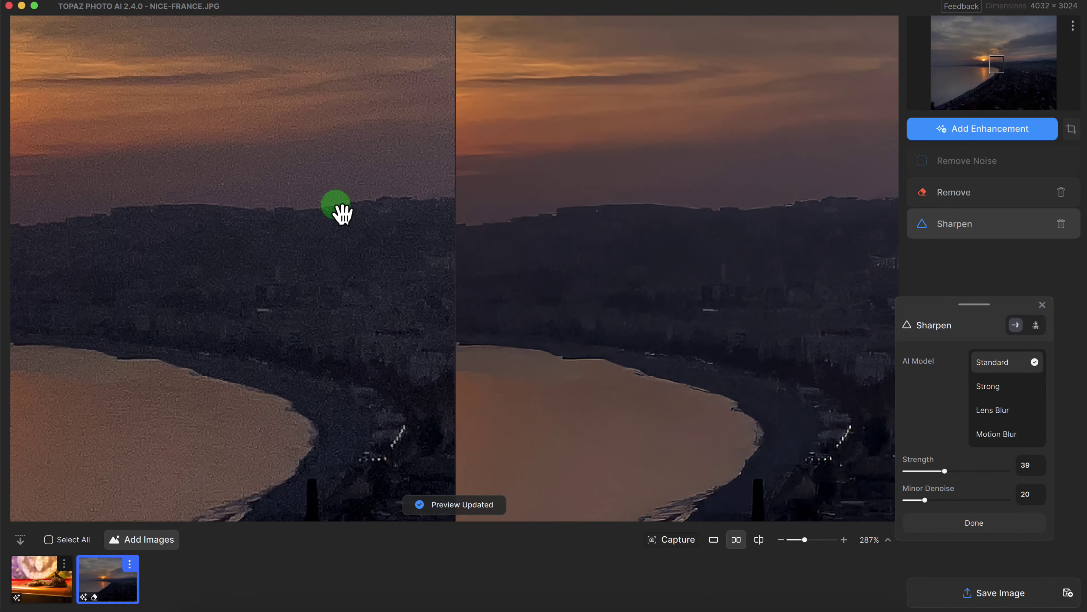
left_click(816, 540)
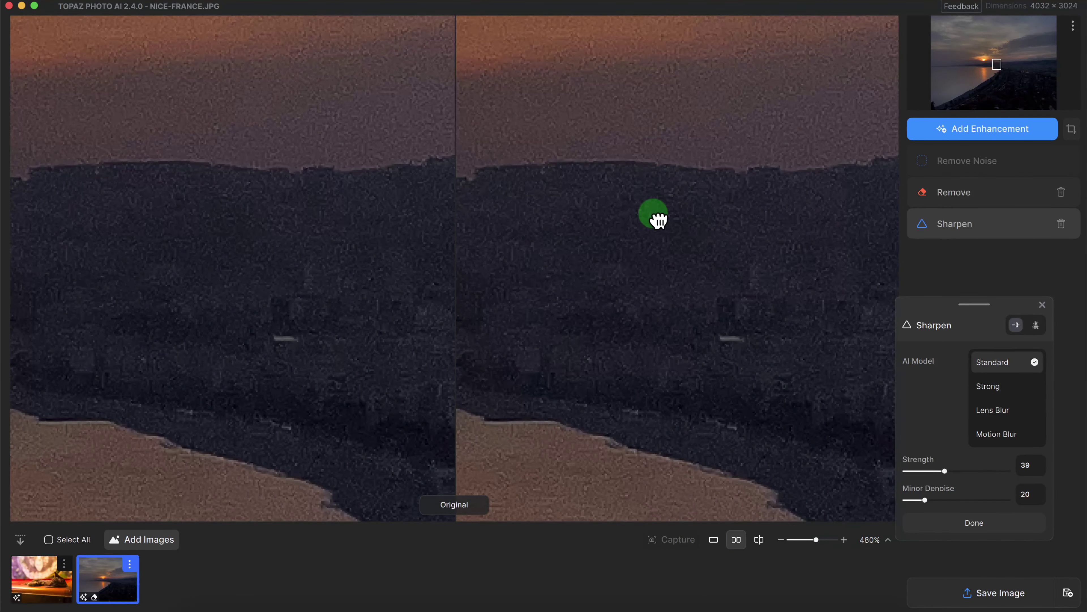
left_click_drag(656, 218, 702, 337)
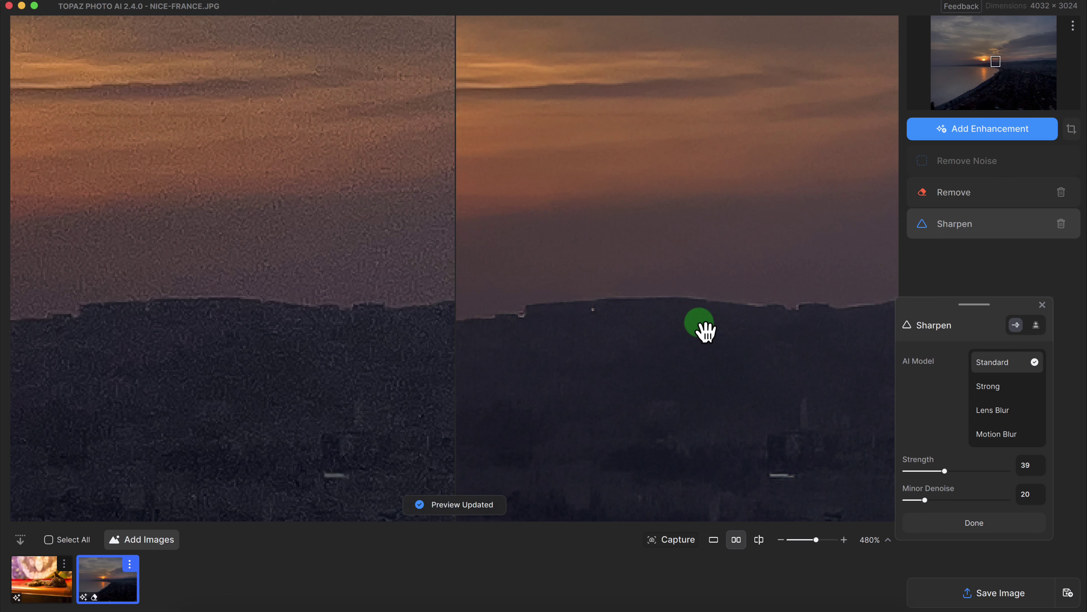
Examine the sharpened coastline zoomed out to 82% and close the Sharpen settings
left_click(802, 539)
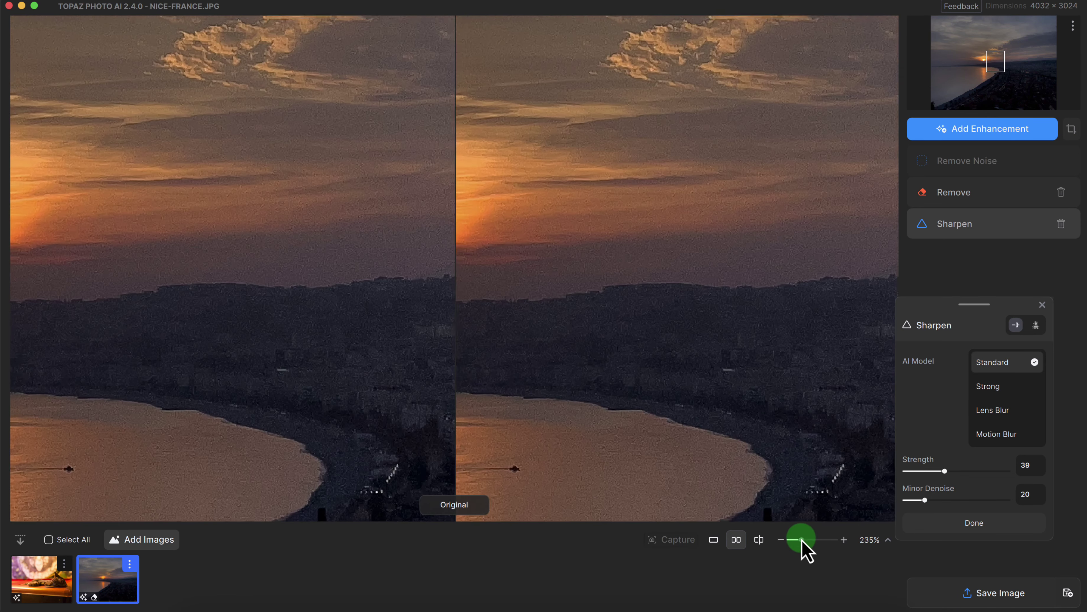
left_click_drag(802, 540, 793, 539)
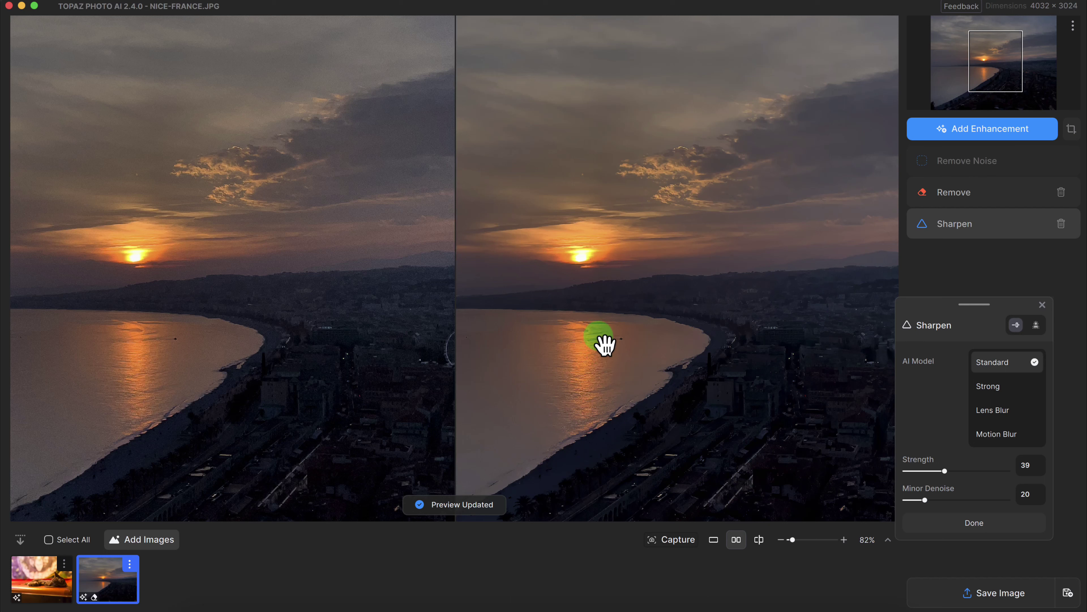
left_click(1042, 304)
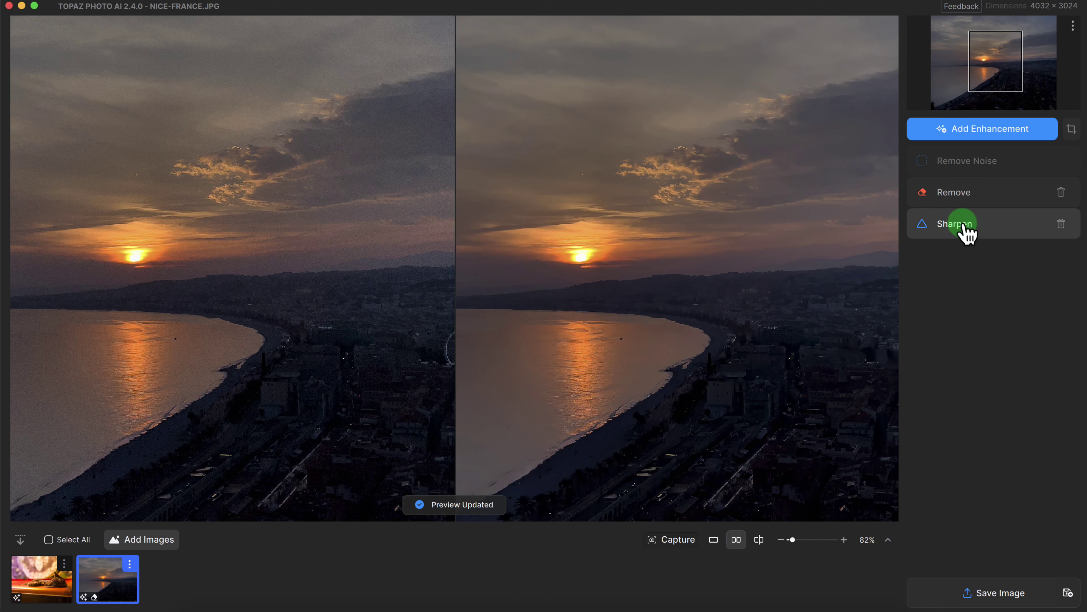
Add an Adjust Lighting enhancement after Sharpen and set its strength to 14
left_click(978, 138)
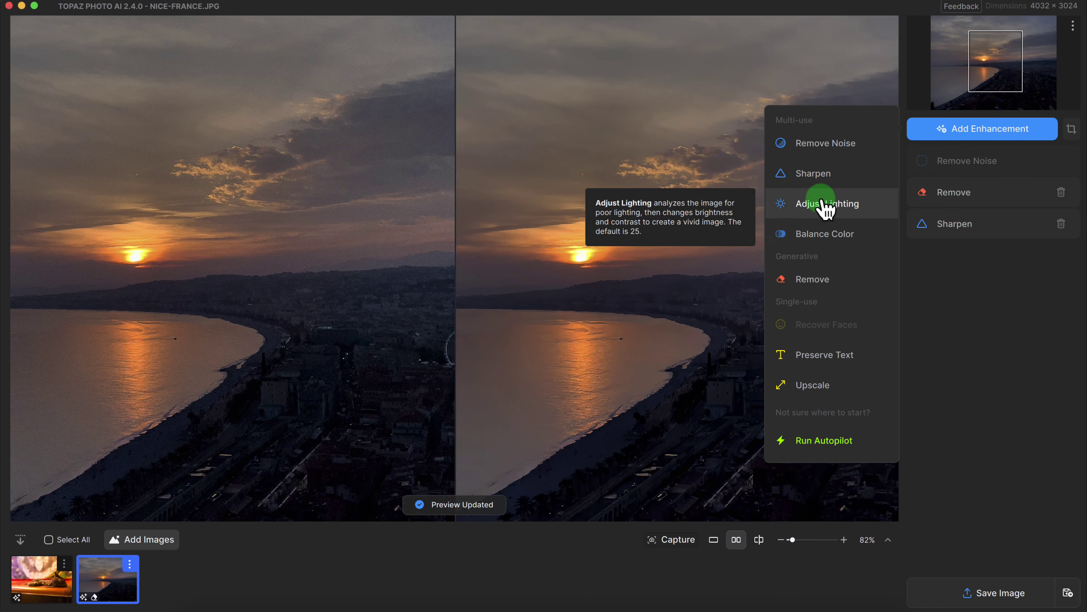
left_click(840, 209)
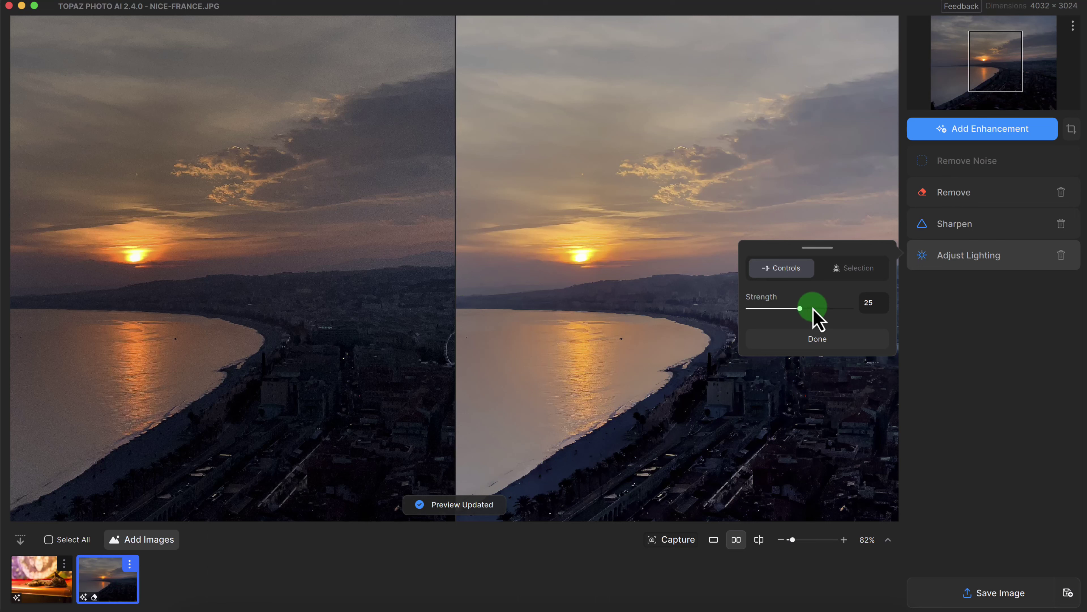
left_click_drag(813, 309, 788, 310)
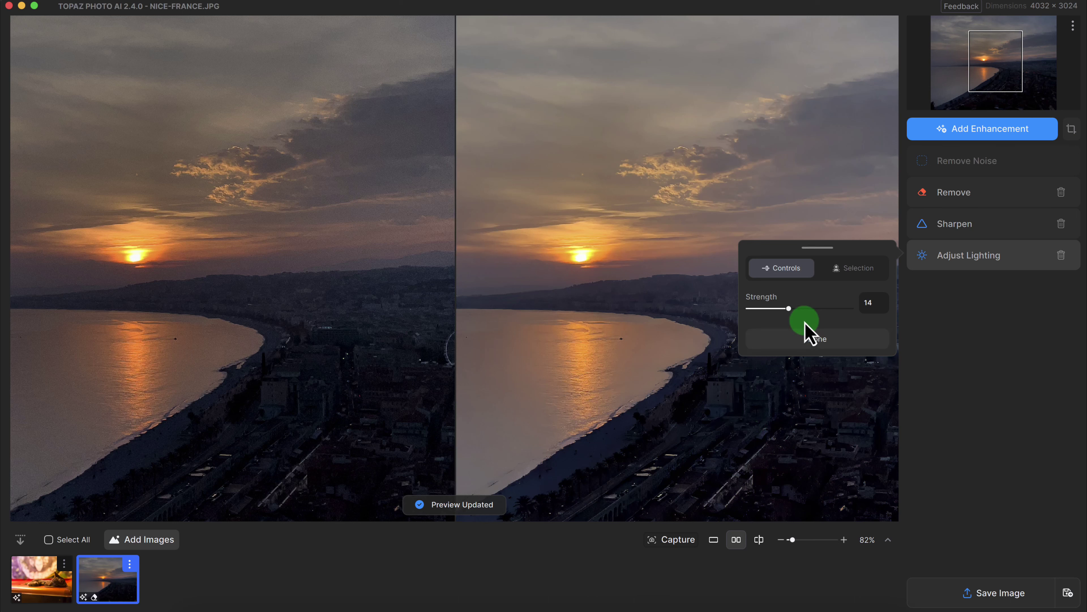
mouse_move(767, 301)
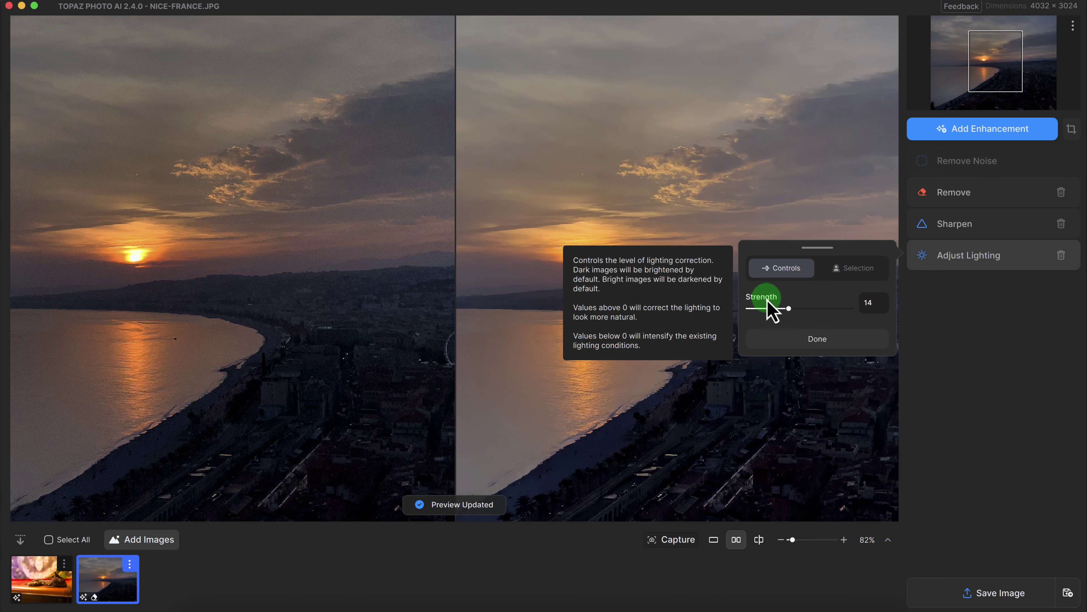
Add a Balance Color enhancement after Adjust Lighting
left_click(992, 136)
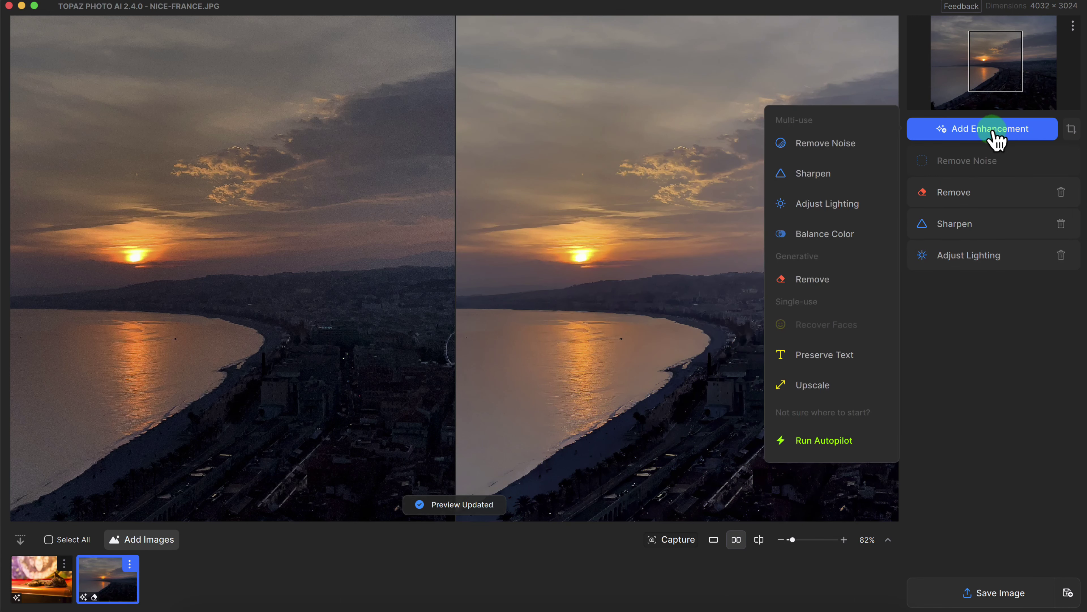
left_click(852, 238)
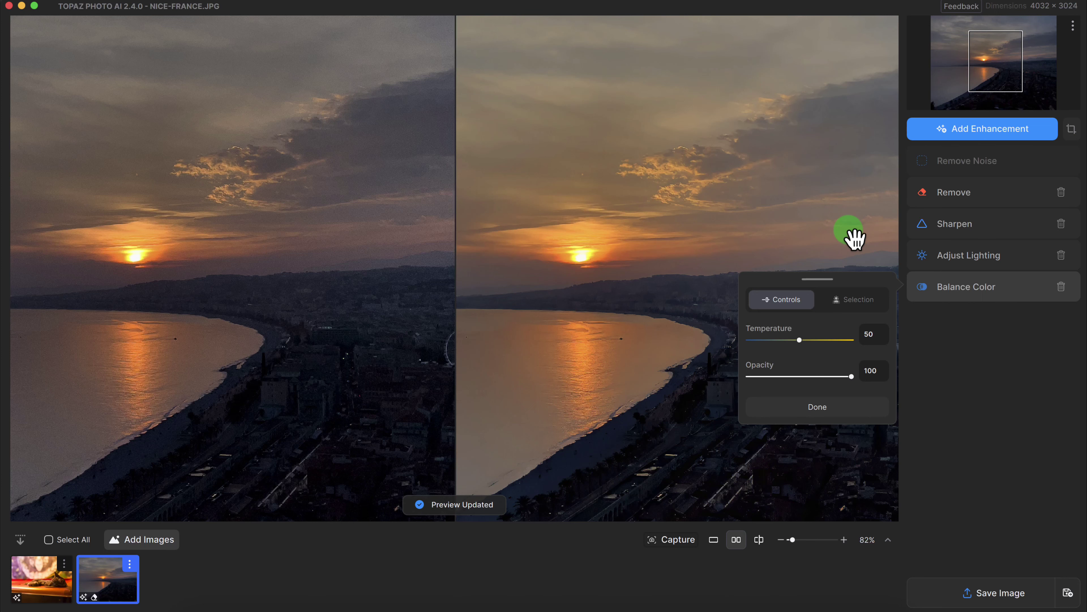
Examine the crop controls, leave them without cropping the photo and select the Balance Color enhancement
left_click(1071, 131)
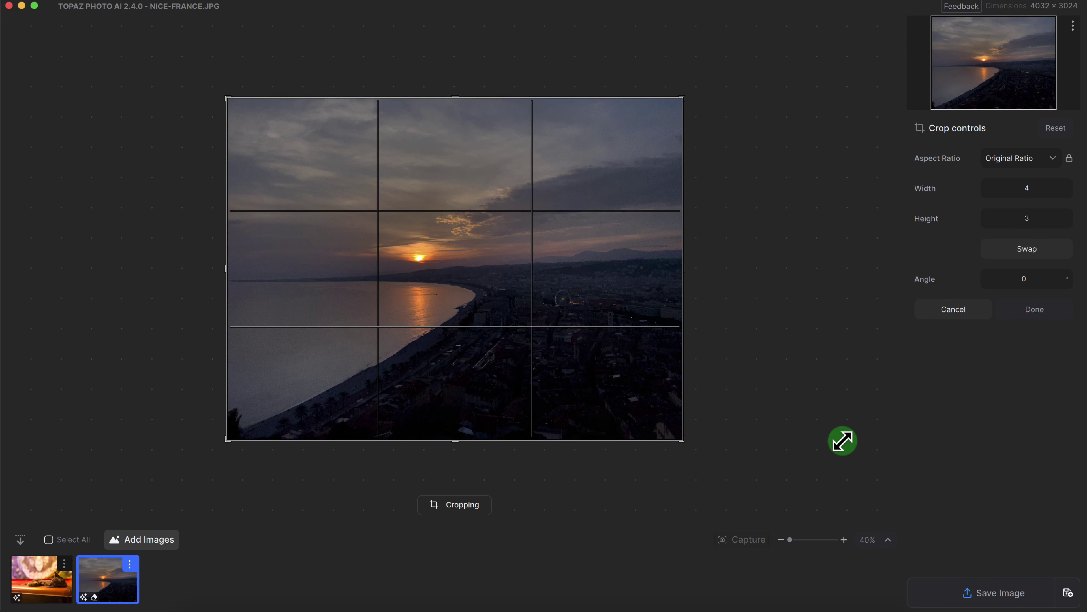
left_click(948, 314)
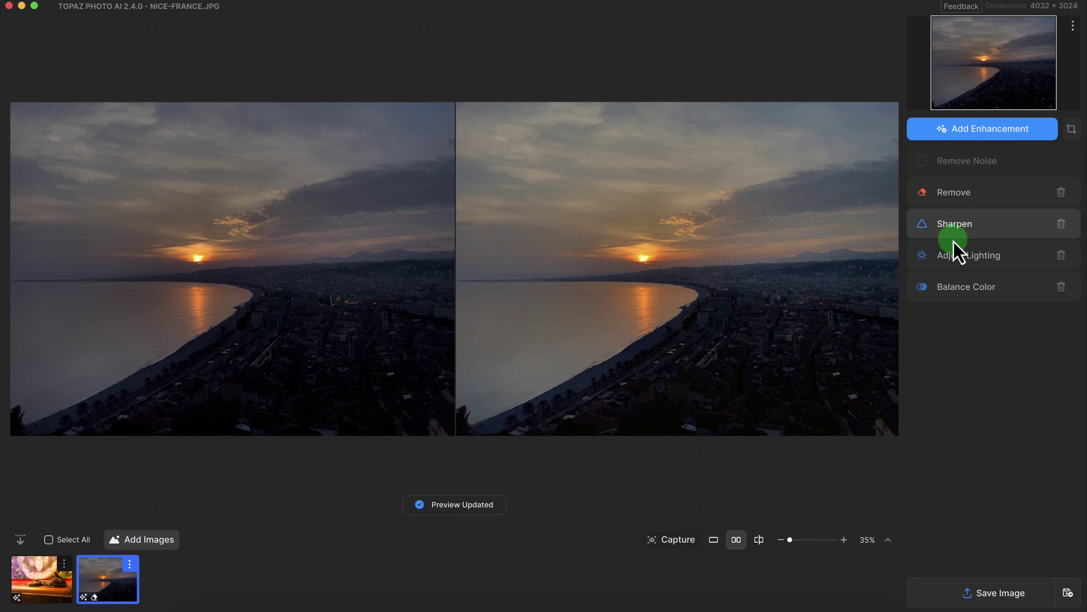
left_click(956, 291)
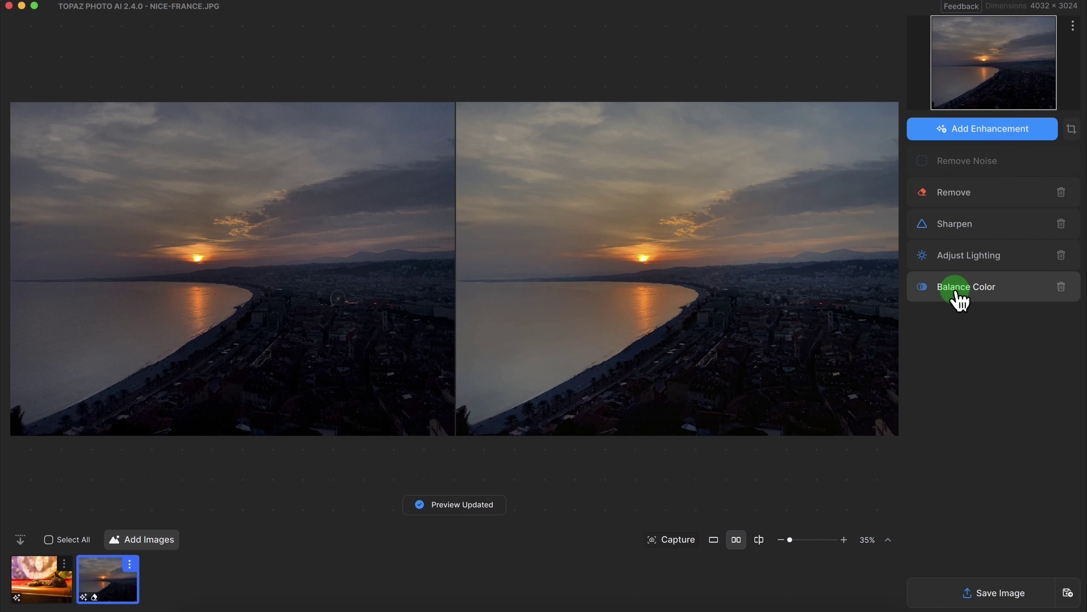